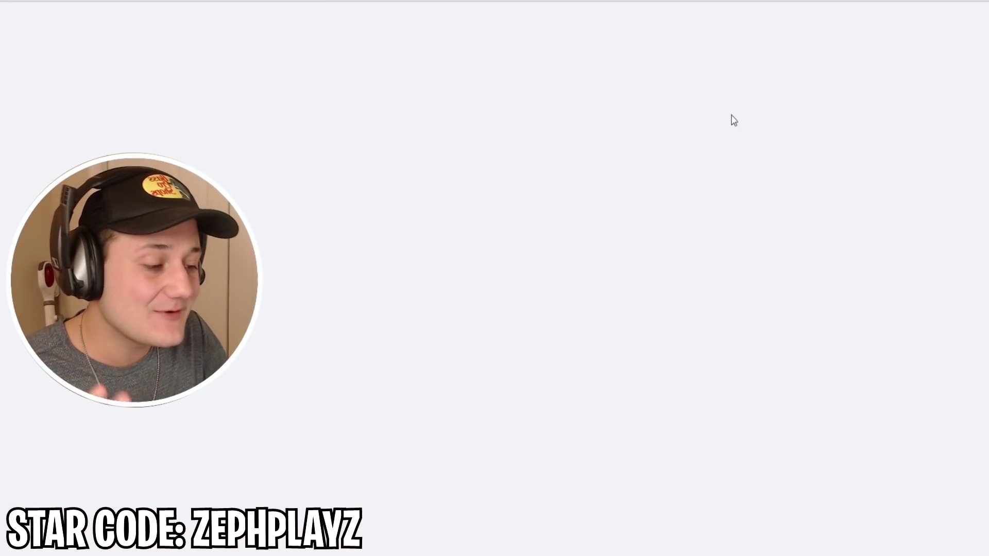
# Show the Preset Costumes list under the Avatar Editor's Costumes section and scroll through it
pyautogui.click(787, 138)
pyautogui.scroll(-15, 807, 245)
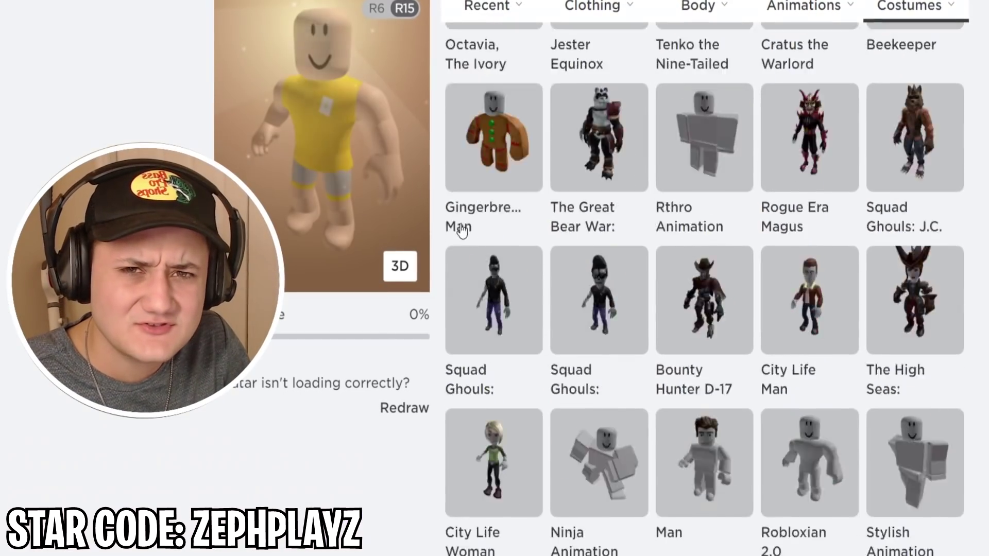
pyautogui.scroll(10, 461, 231)
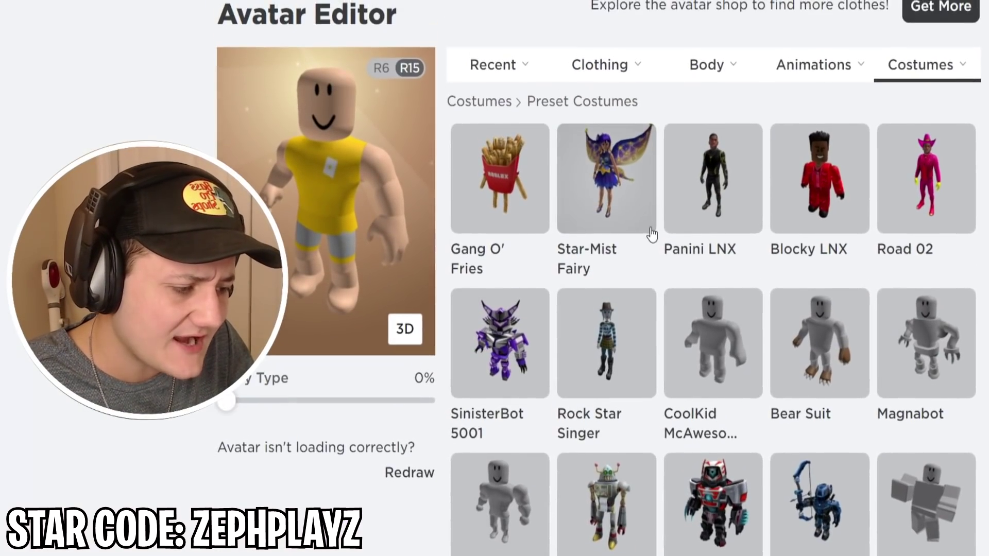
# Scroll down the Avatar Shop's Recommended Items for You listing
pyautogui.scroll(-4, 778, 298)
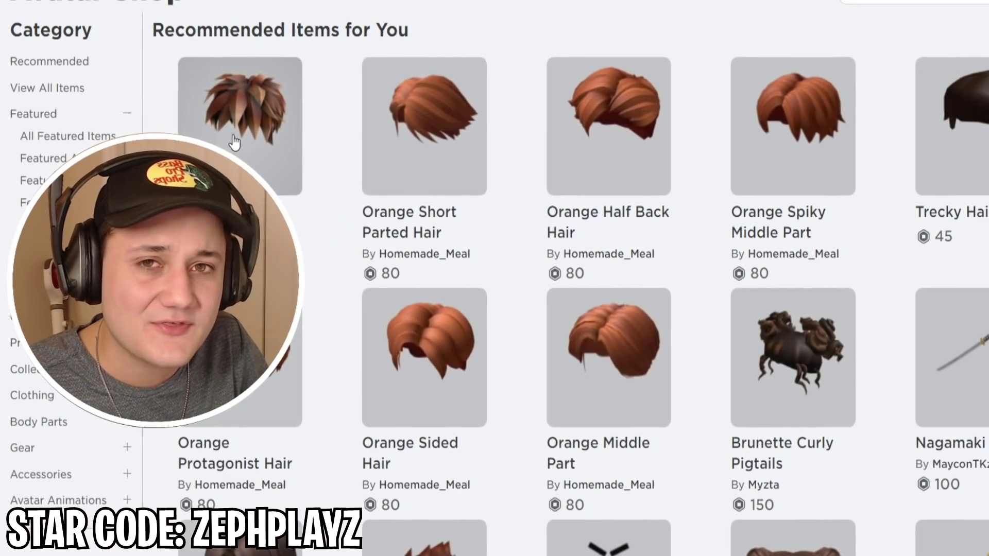
# Search Shirts for 'captain man henry danger' and buy the Captain Man - Henry Danger shirt
pyautogui.click(31, 393)
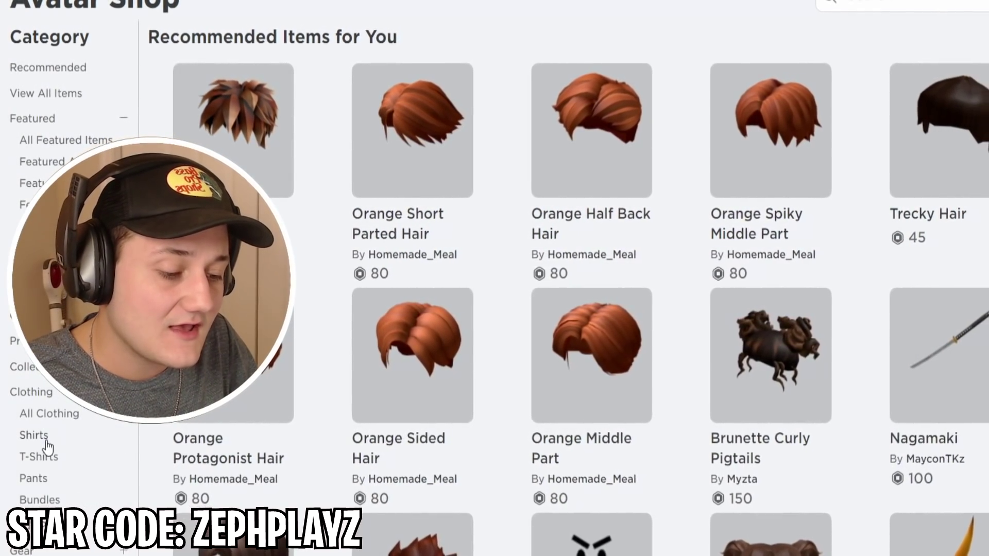
pyautogui.click(52, 435)
pyautogui.click(900, 20)
pyautogui.write('captain man henry dang')
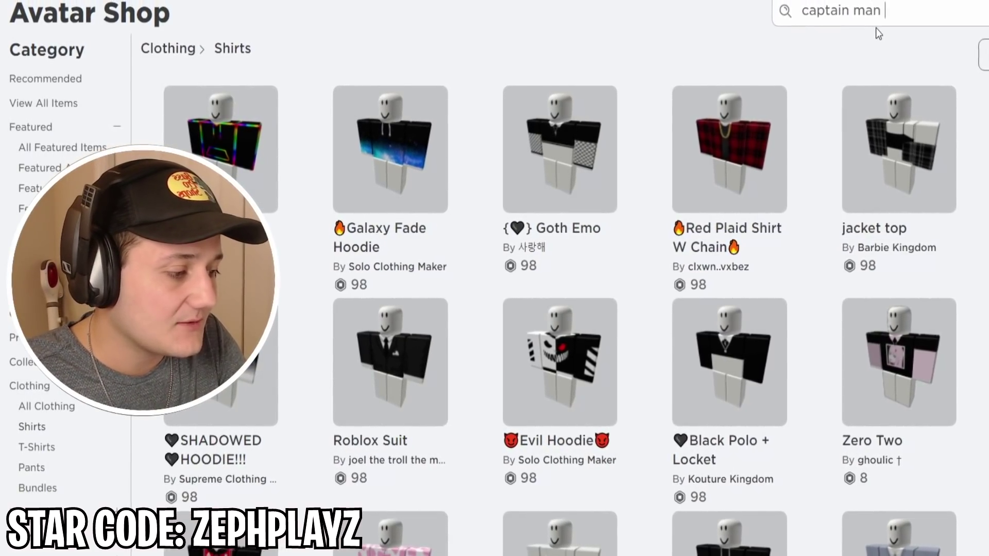
pyautogui.write('er')
pyautogui.press('Return')
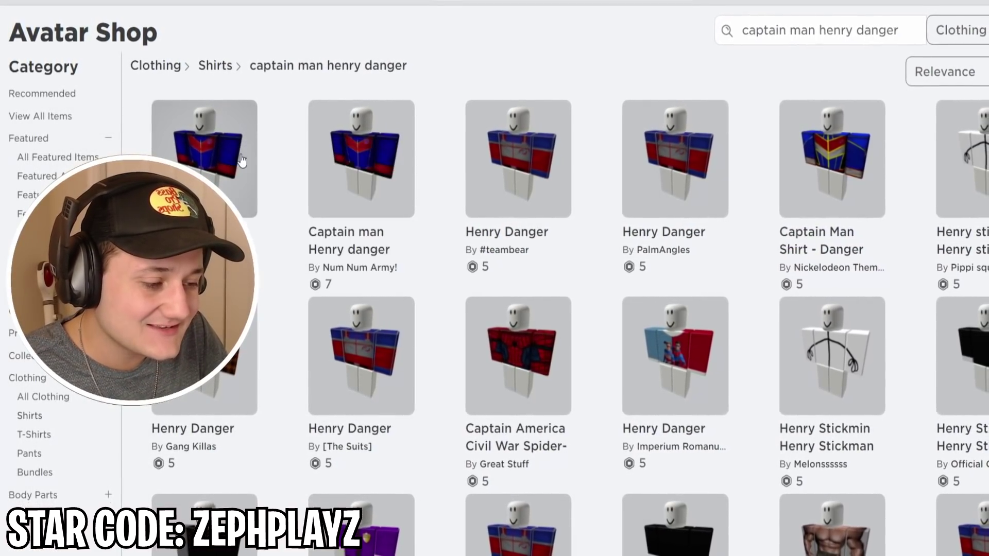
pyautogui.click(227, 146)
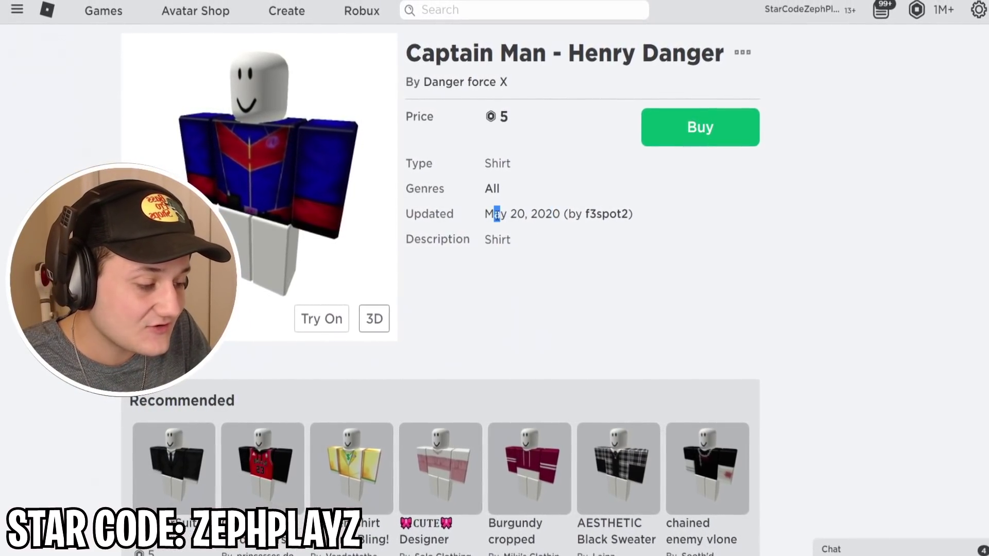
pyautogui.click(707, 117)
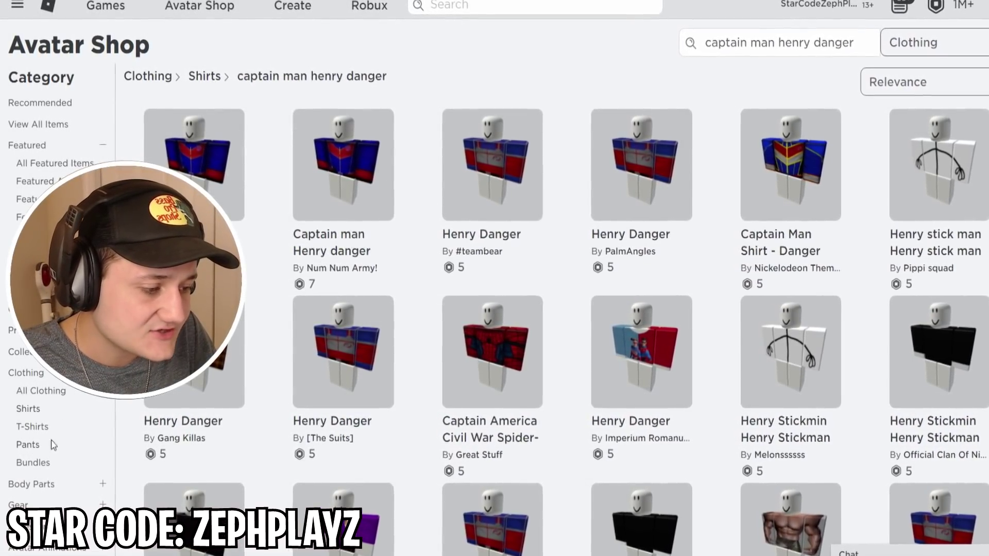
# Search the Pants category for 'captain man henry danger'
pyautogui.click(30, 443)
pyautogui.click(773, 50)
pyautogui.write('captain man henr')
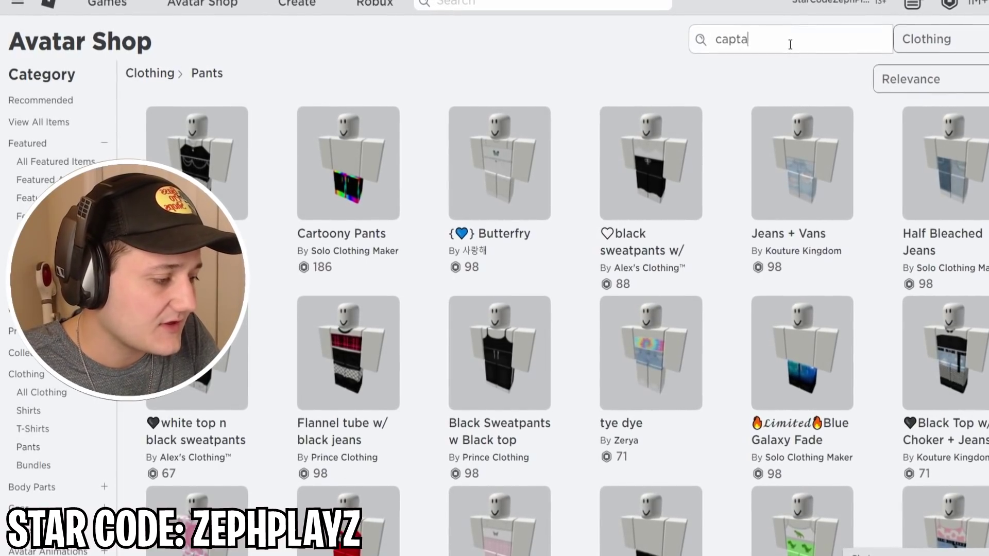
pyautogui.write('y danger')
pyautogui.press('Return')
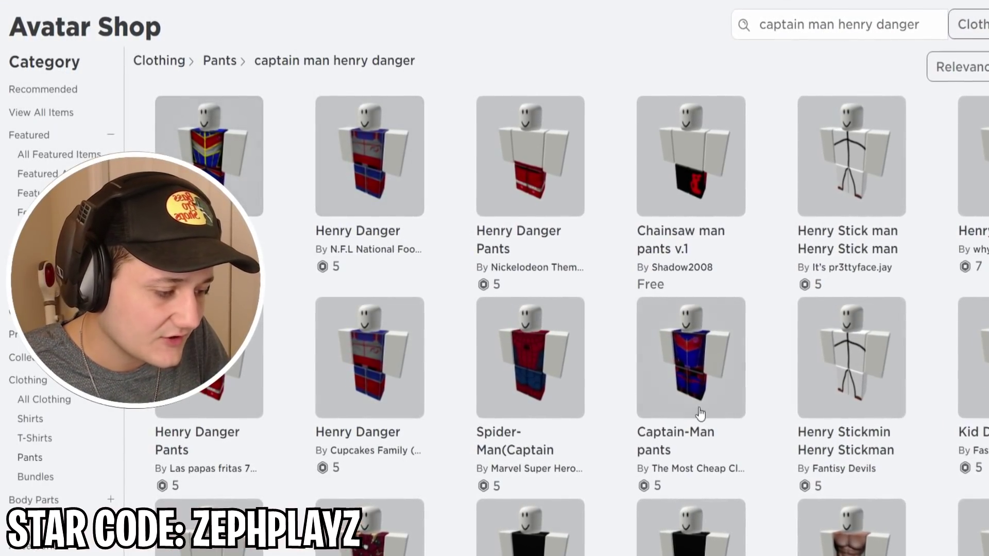
# Open the Captain-Man pants and another Henry Danger pants in new tabs and compare them
pyautogui.rightClick(702, 372)
pyautogui.click(706, 379)
pyautogui.rightClick(354, 127)
pyautogui.click(361, 133)
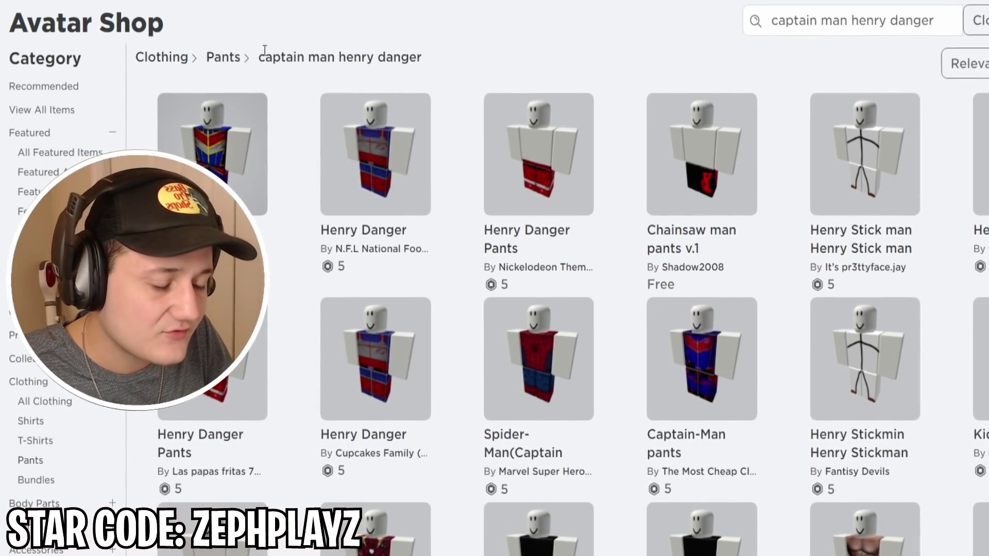
pyautogui.hotkey('ctrl', 'Tab')
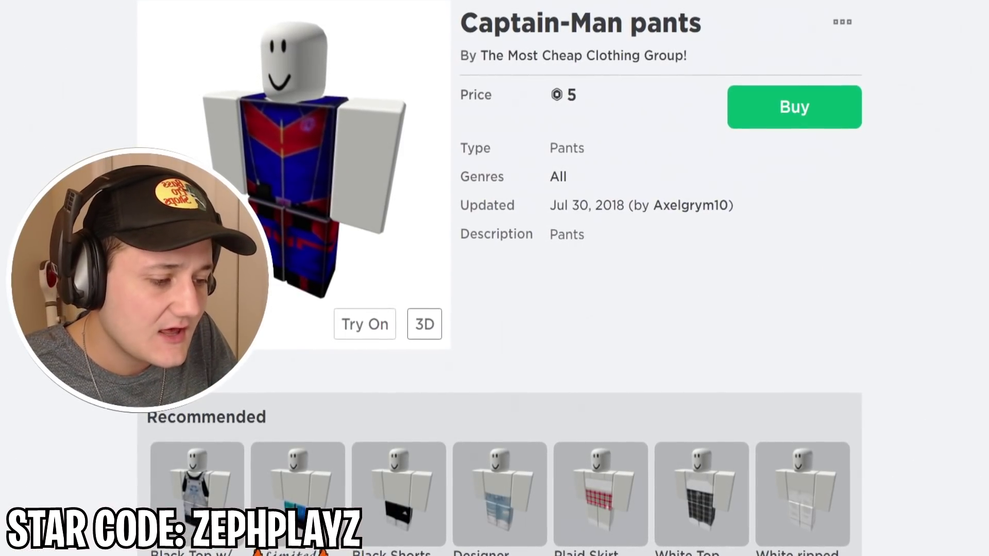
pyautogui.hotkey('ctrl', 'Tab')
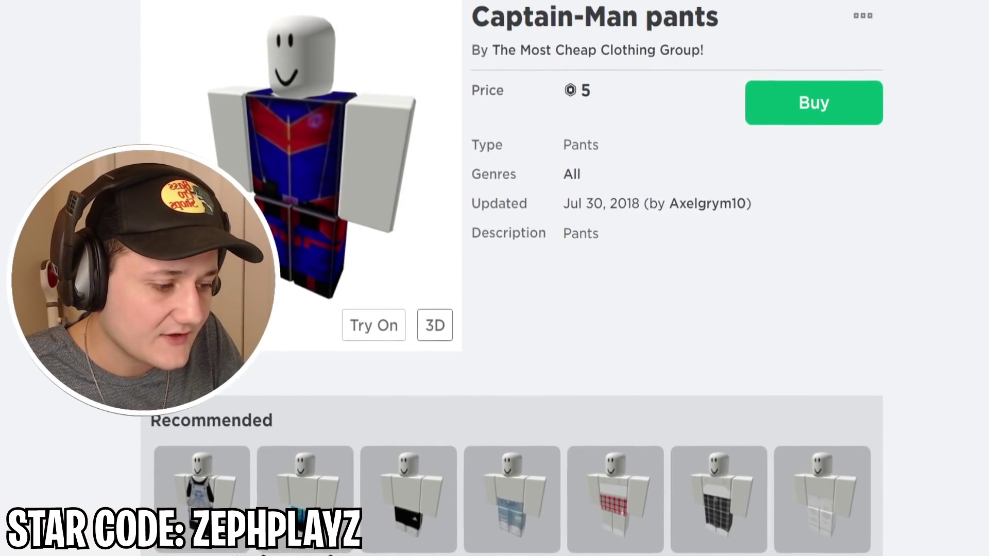
pyautogui.hotkey('ctrl', 'Tab')
pyautogui.hotkey('ctrl', 'Tab')
pyautogui.hotkey('ctrl', 'shift', 'Tab')
pyautogui.hotkey('ctrl', 'shift', 'Tab')
pyautogui.hotkey('ctrl', 'shift', 'Tab')
pyautogui.hotkey('ctrl', 'shift', 'Tab')
pyautogui.hotkey('ctrl', 'shift', 'Tab')
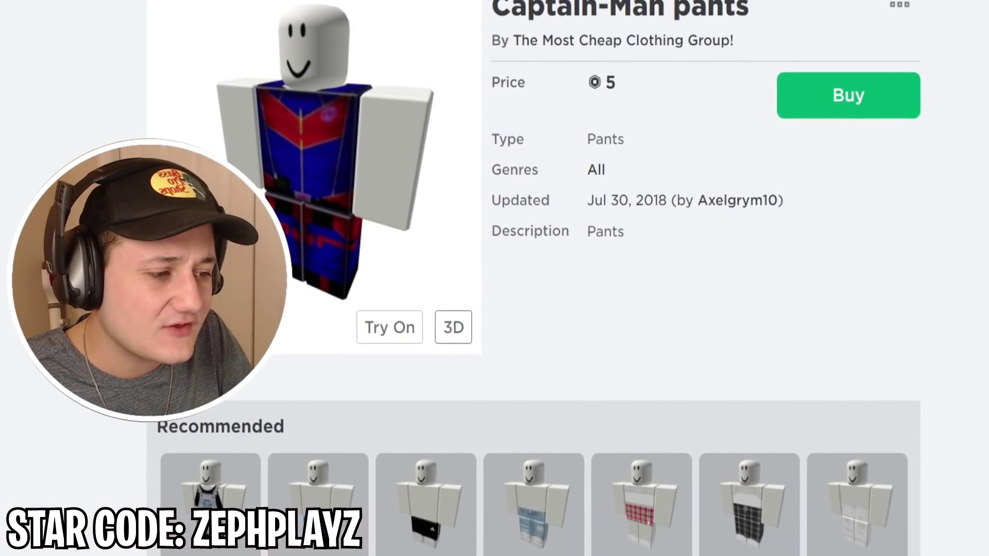
pyautogui.hotkey('ctrl', 'shift', 'Tab')
pyautogui.hotkey('ctrl', 'Tab')
pyautogui.hotkey('ctrl', 'shift', 'Tab')
pyautogui.hotkey('ctrl', 'Tab')
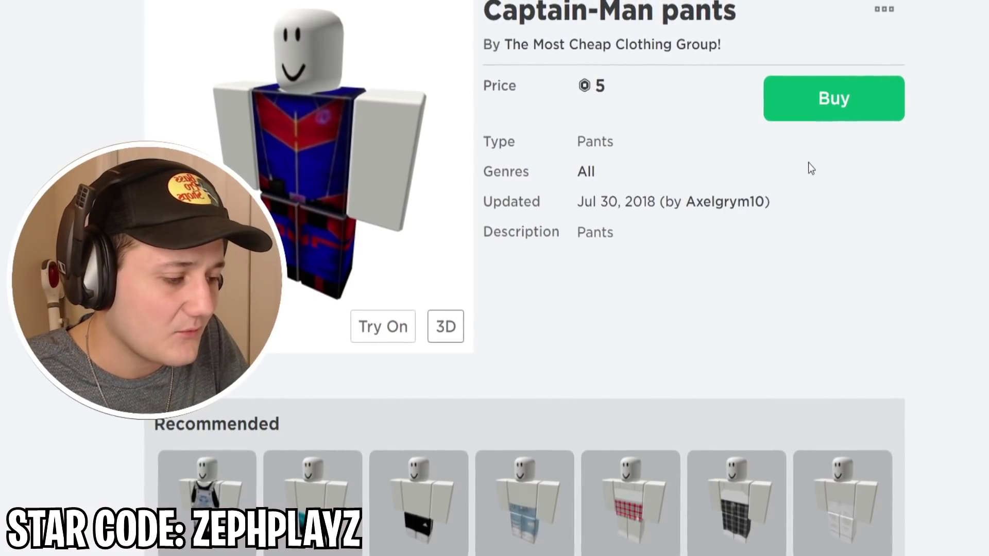
# Buy the Captain-Man pants for 5 Robux and return to the Avatar Editor
pyautogui.click(803, 97)
pyautogui.press('Escape')
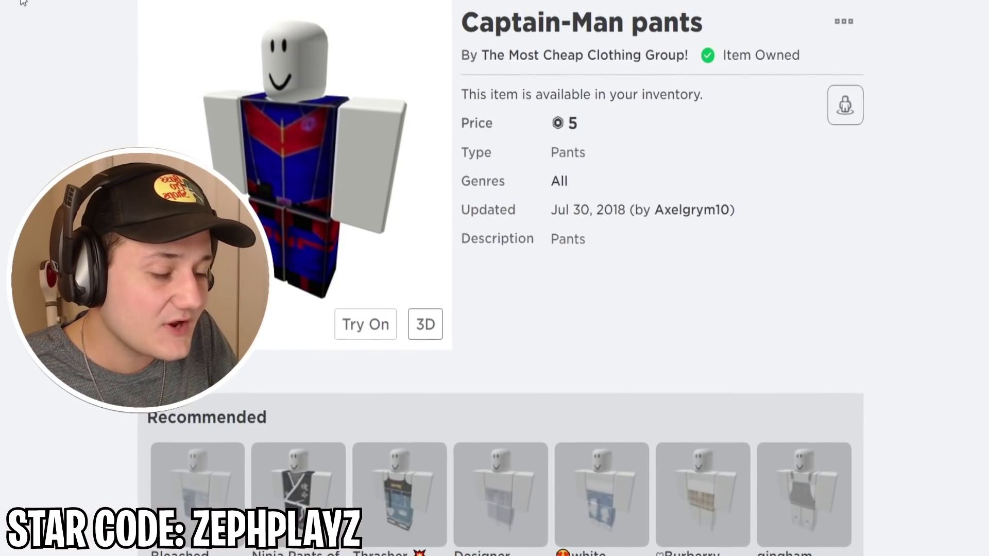
pyautogui.click(40, 161)
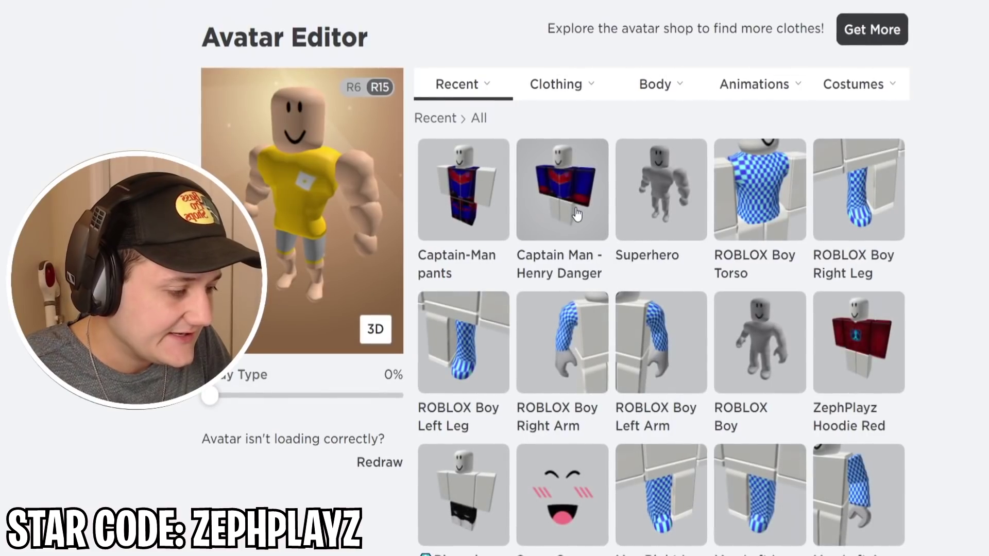
# Equip the Captain Man - Henry Danger shirt and Captain-Man pants from the Recent items
pyautogui.click(596, 207)
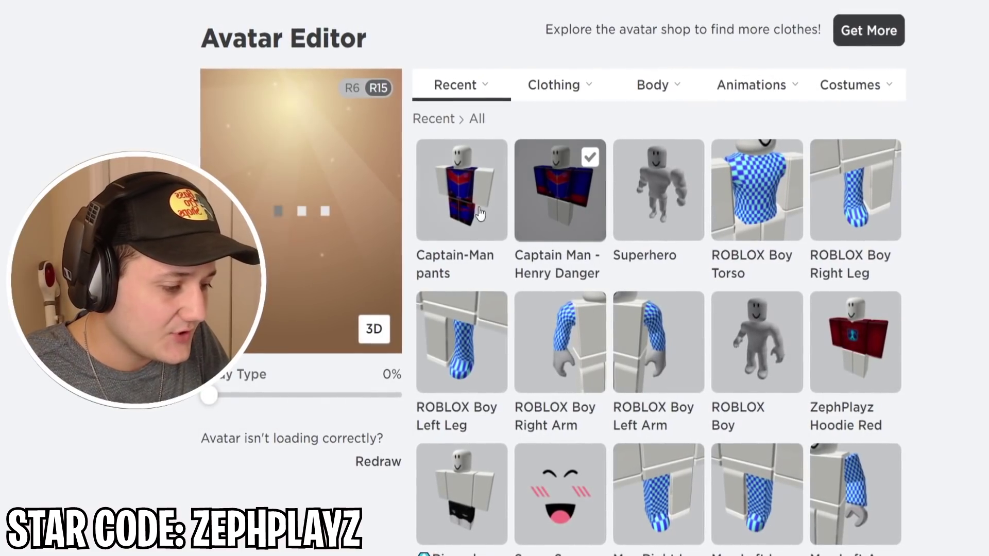
pyautogui.click(463, 195)
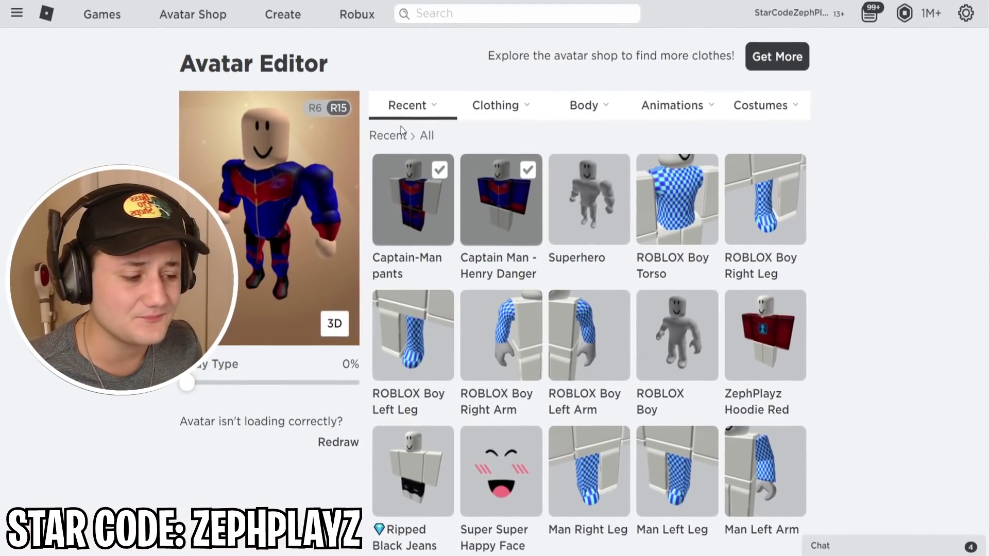
pyautogui.moveTo(396, 124)
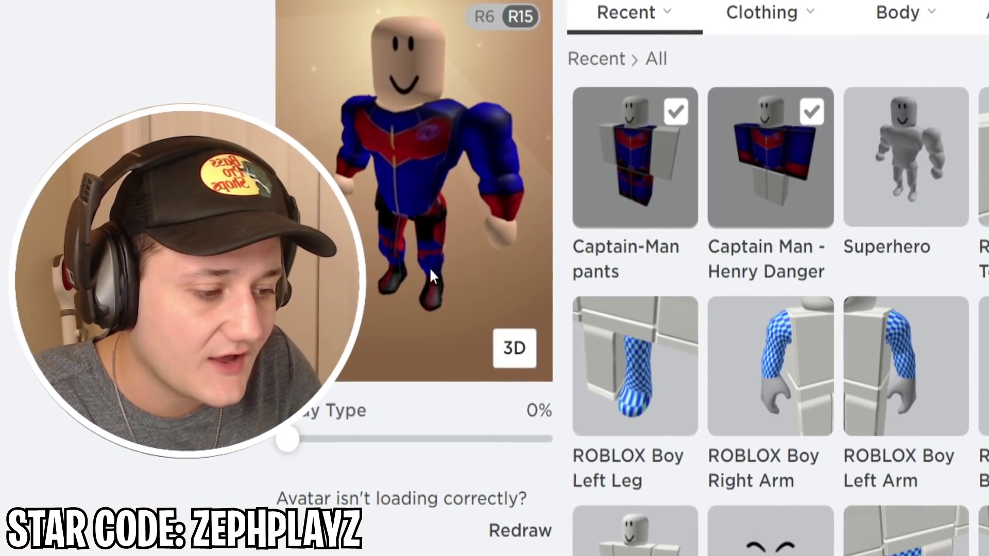
# Set the right arm's skin tone to dark red in Skin Tone by Body Parts
pyautogui.click(914, 9)
pyautogui.click(786, 173)
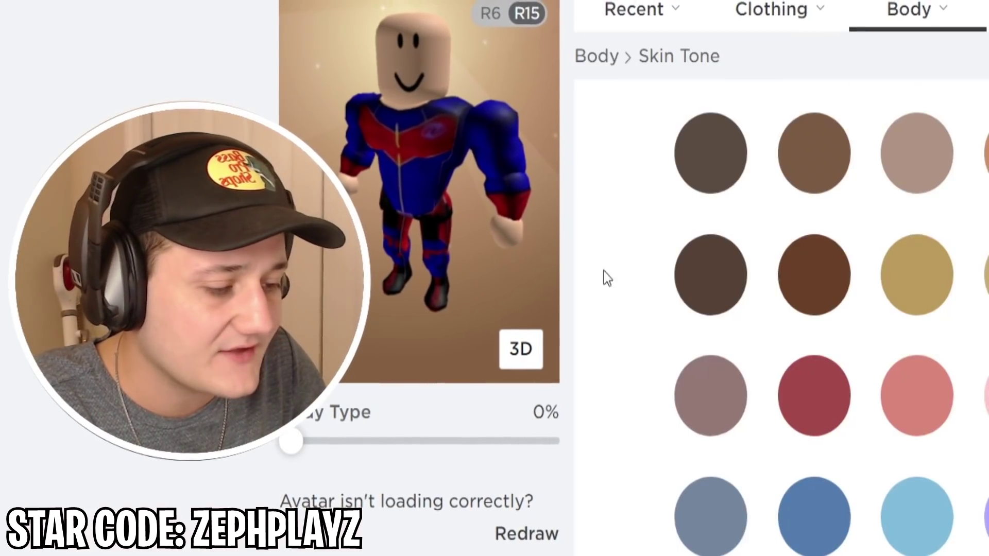
pyautogui.scroll(-5, 900, 319)
pyautogui.scroll(4, 900, 311)
pyautogui.scroll(-1, 900, 311)
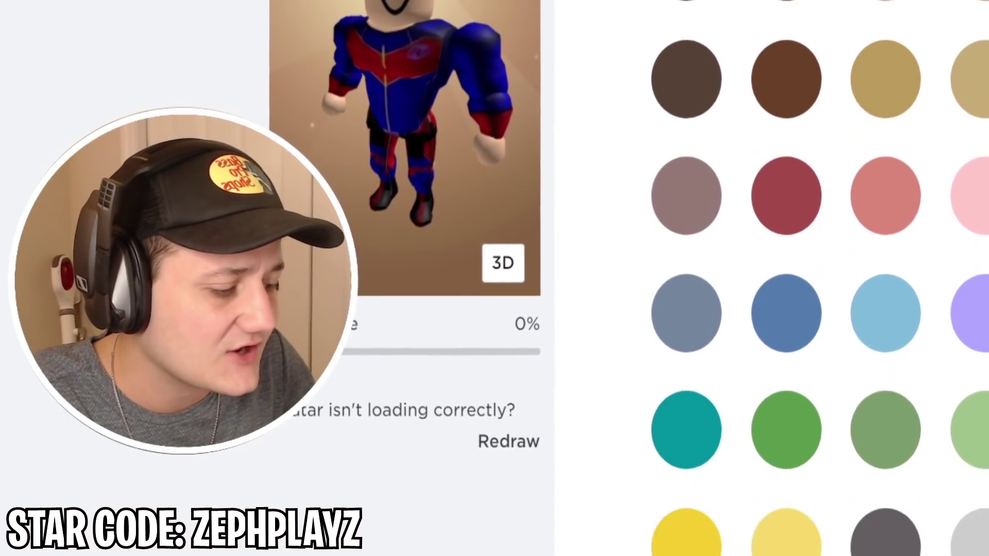
pyautogui.click(628, 98)
pyautogui.click(624, 93)
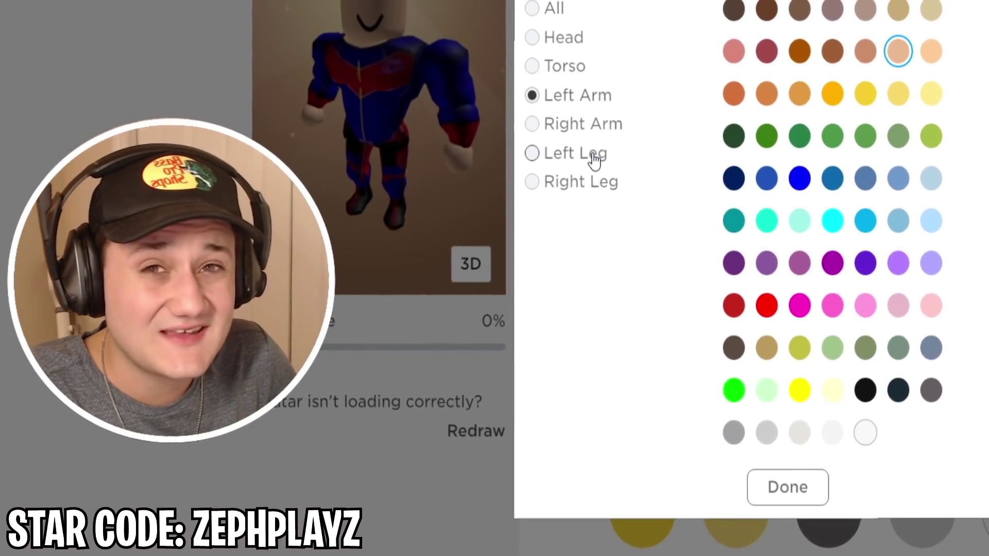
pyautogui.click(585, 161)
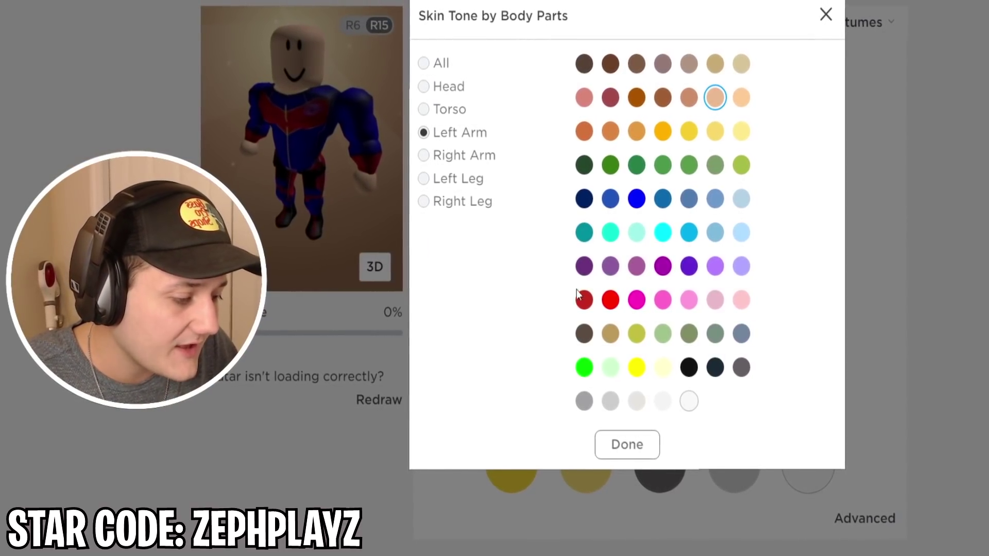
pyautogui.click(459, 156)
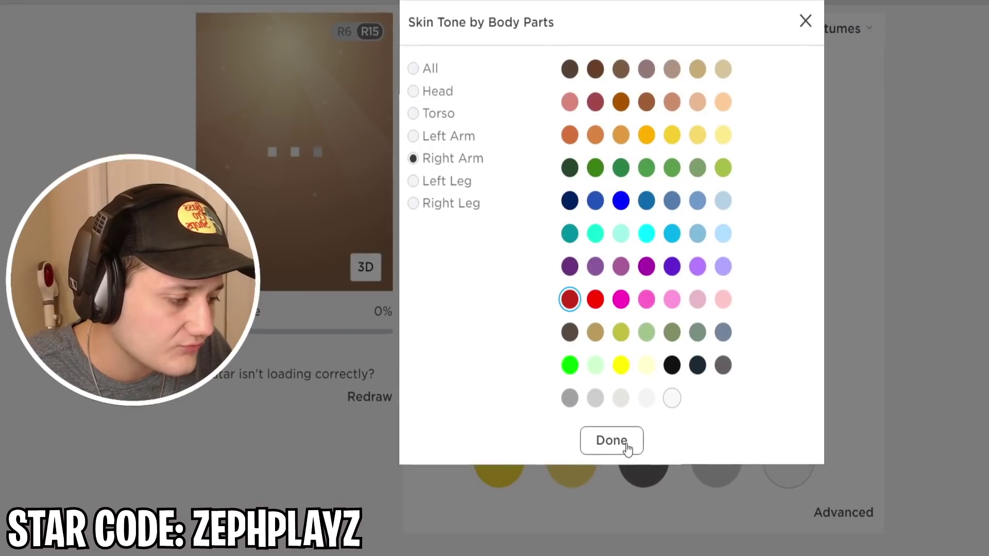
pyautogui.click(608, 439)
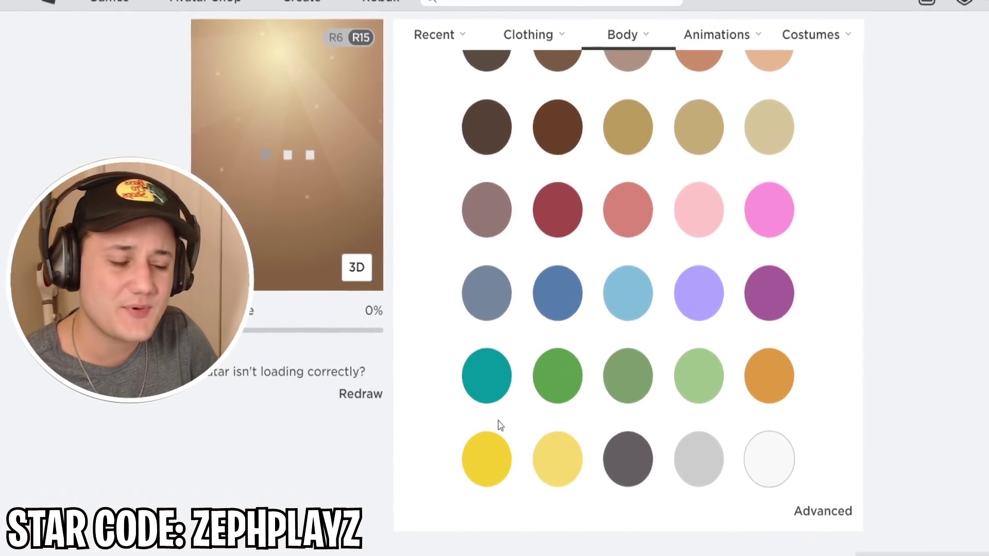
pyautogui.scroll(3, 498, 421)
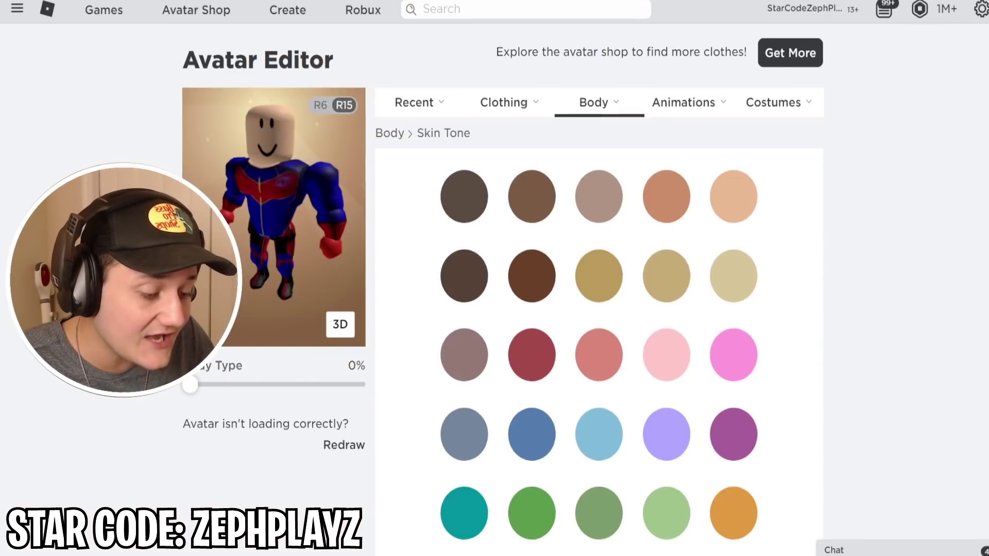
# Use the Advanced skin tone options to make one body part black
pyautogui.scroll(-2, 404, 309)
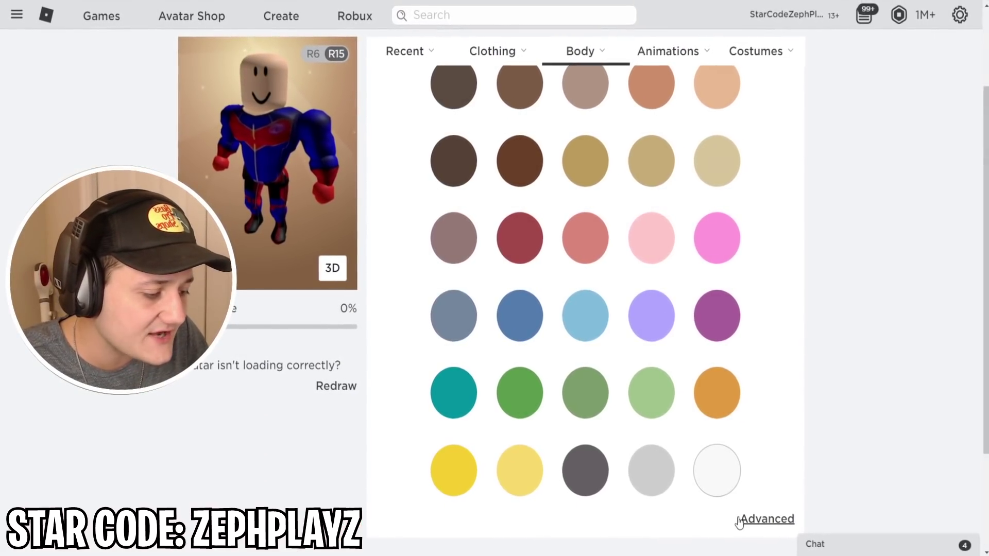
pyautogui.click(757, 519)
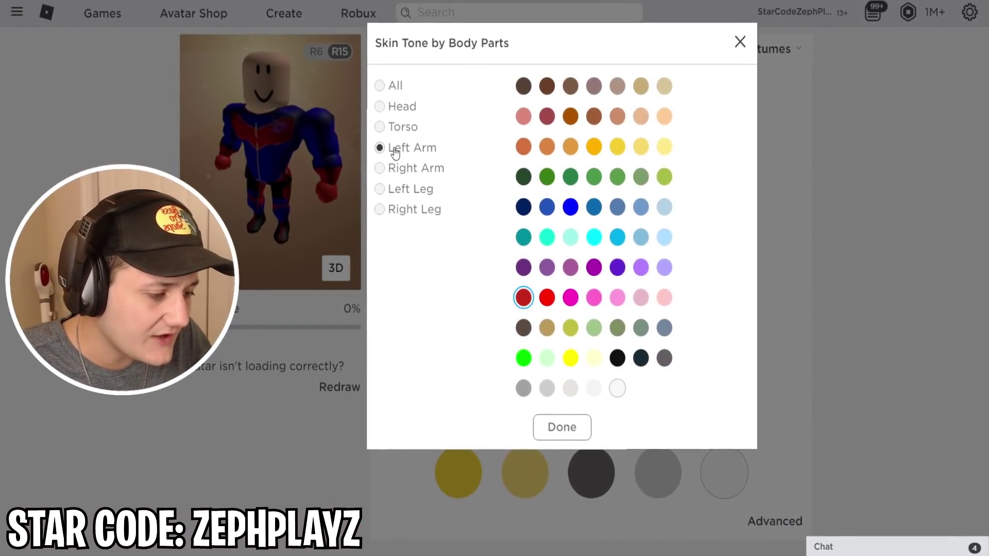
pyautogui.click(428, 187)
pyautogui.click(632, 360)
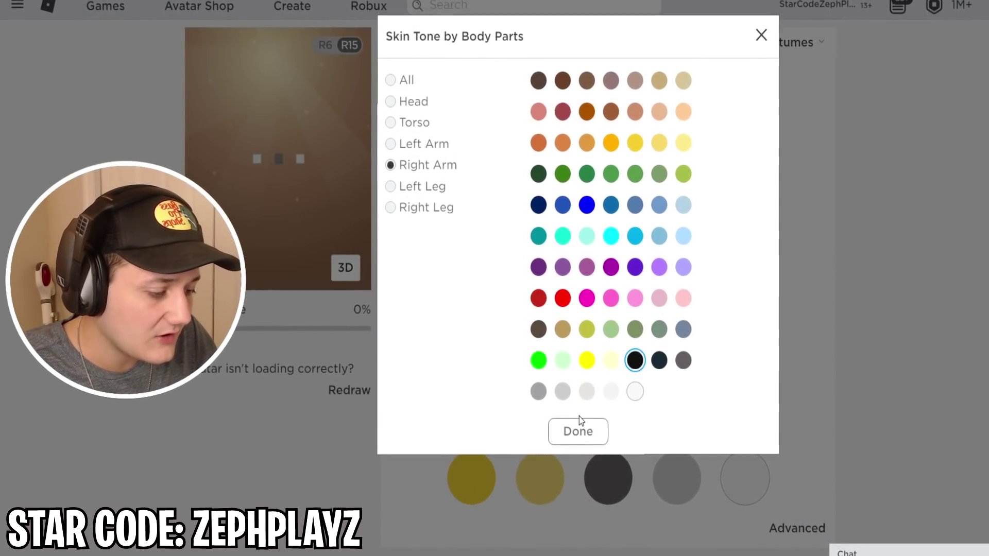
pyautogui.click(577, 430)
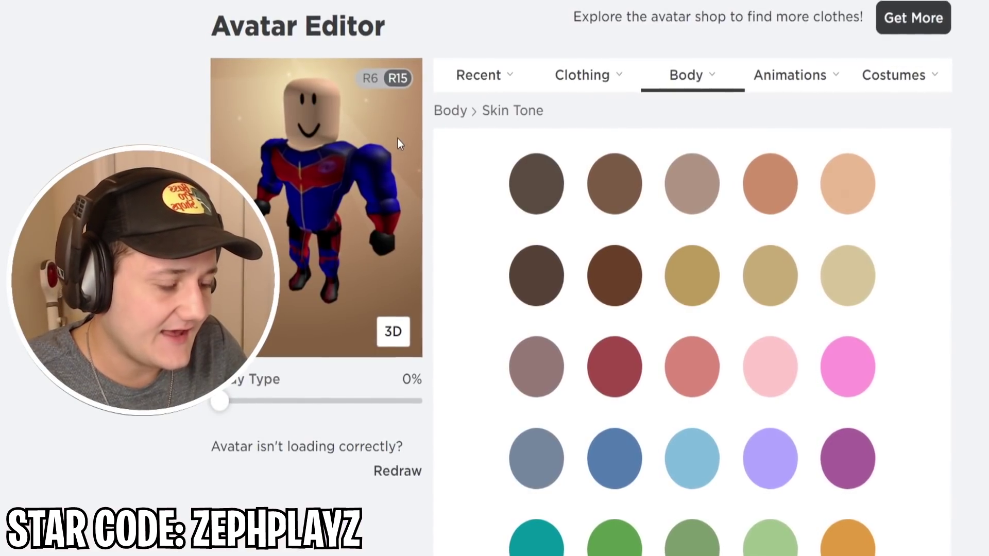
pyautogui.moveTo(895, 87)
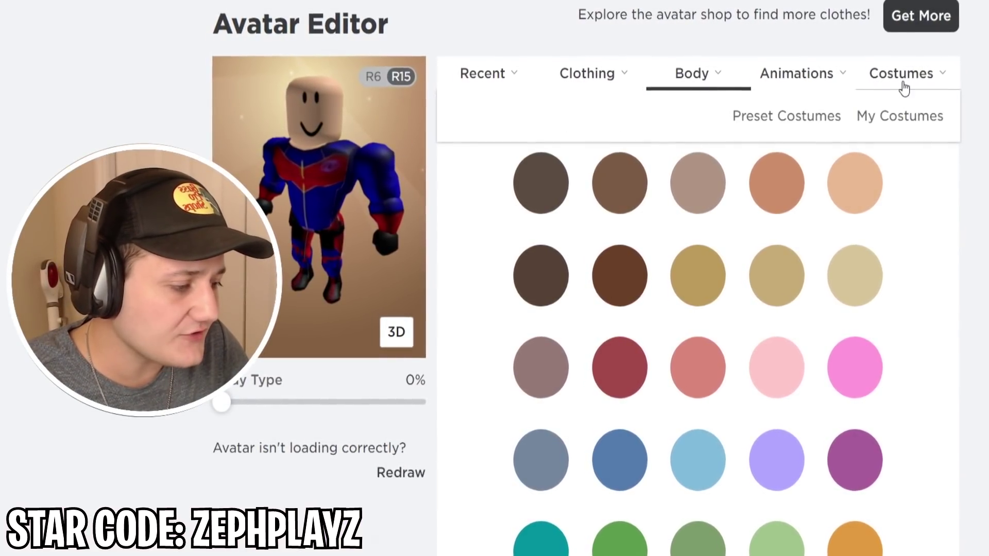
pyautogui.click(804, 117)
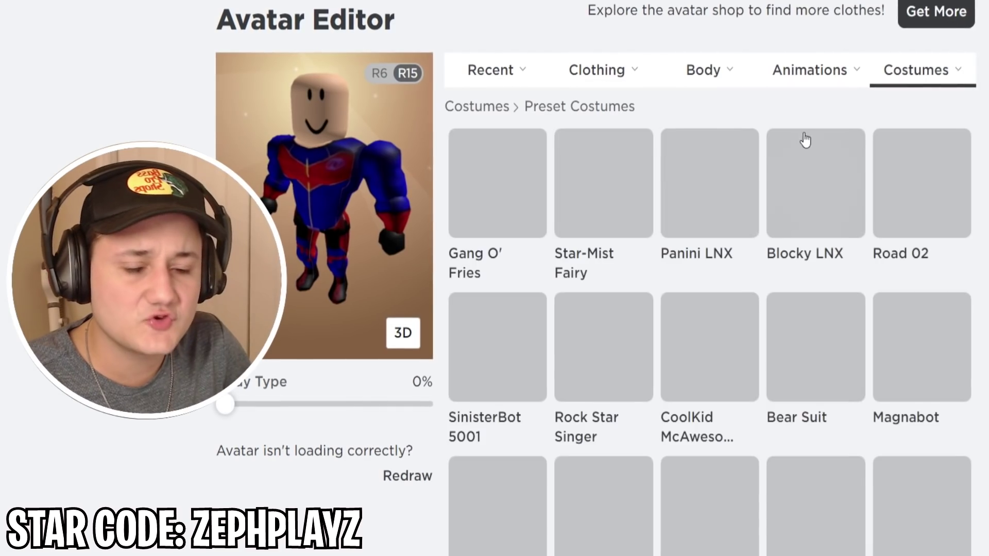
# Browse the Preset Costumes grid and put an animation costume on the avatar
pyautogui.scroll(-20, 875, 218)
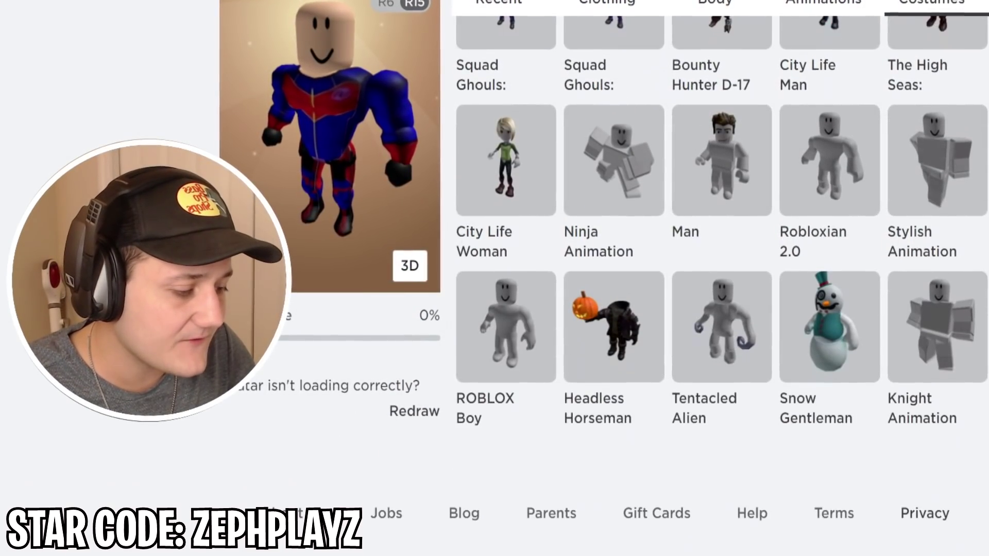
pyautogui.scroll(20, 721, 278)
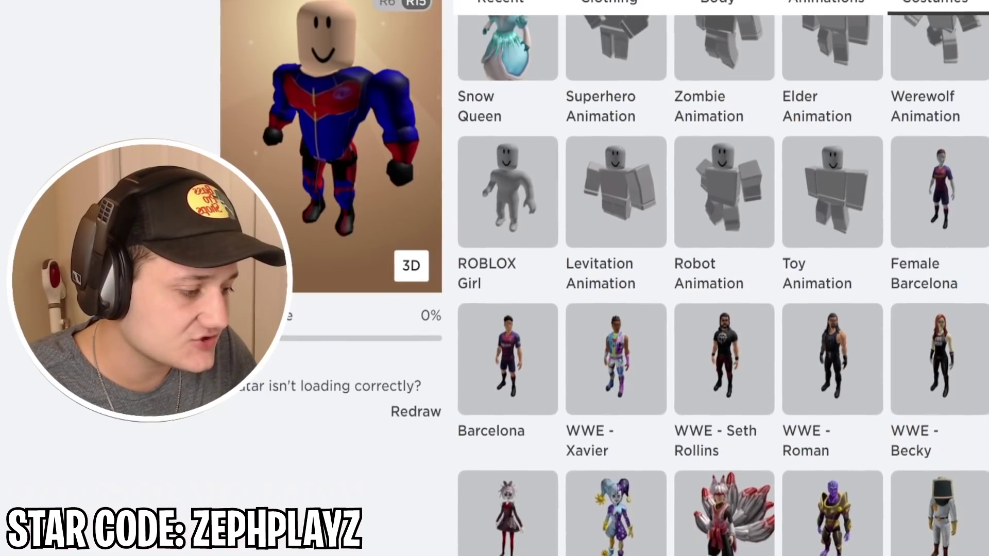
pyautogui.scroll(8, 963, 364)
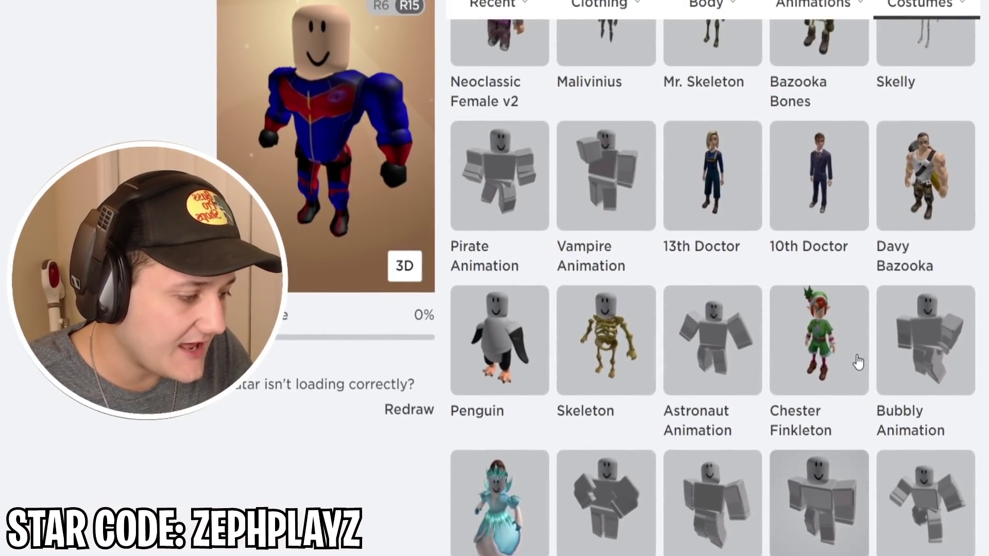
pyautogui.scroll(8, 849, 358)
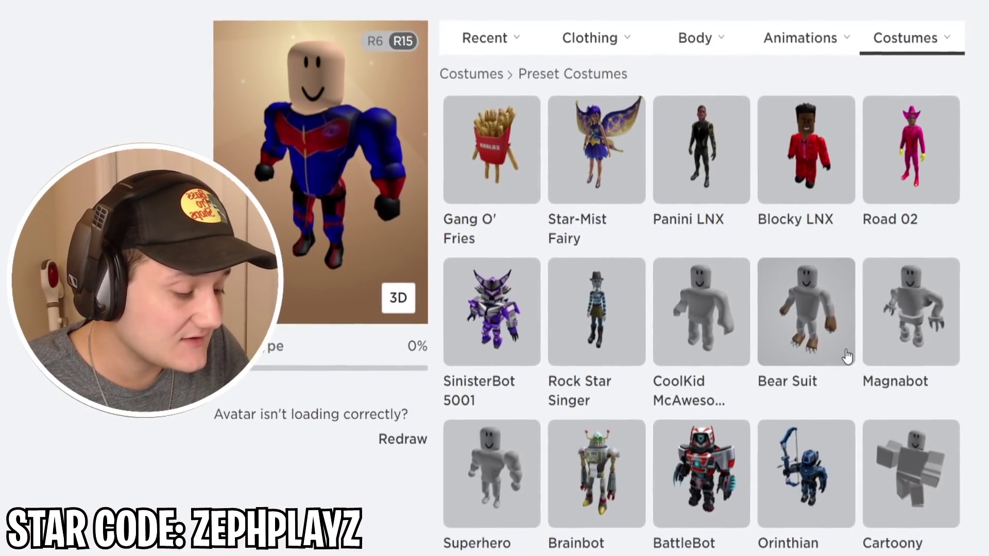
pyautogui.scroll(-20, 664, 391)
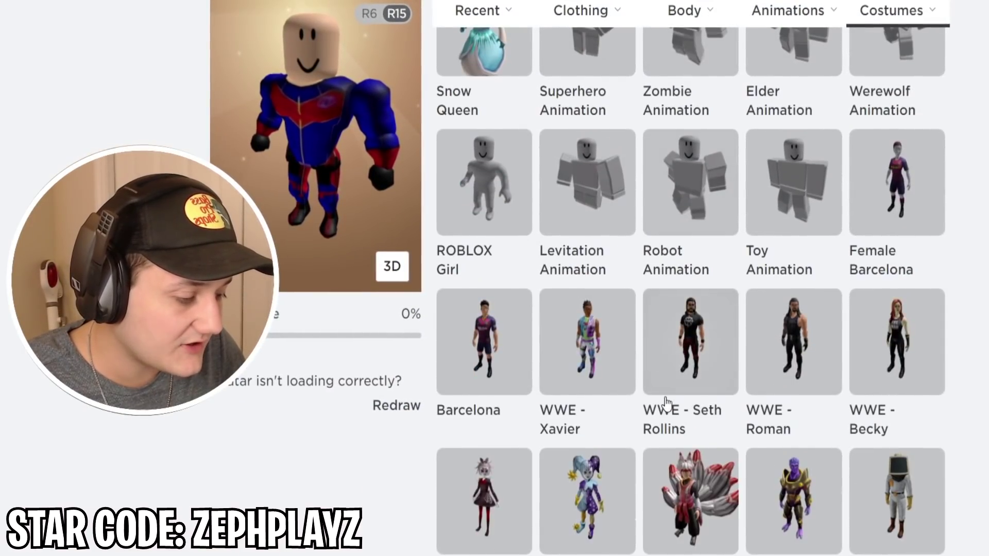
pyautogui.scroll(-4, 665, 404)
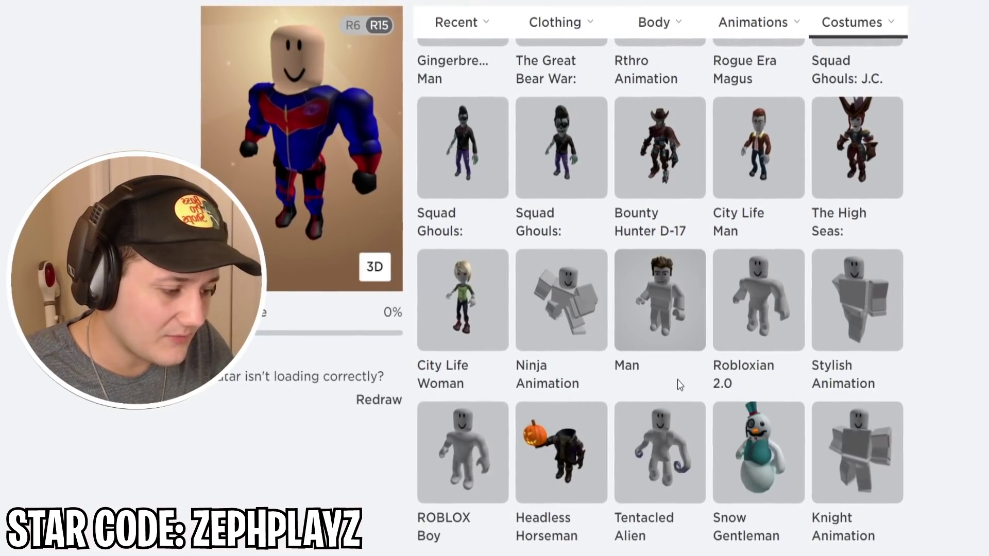
pyautogui.scroll(12, 690, 384)
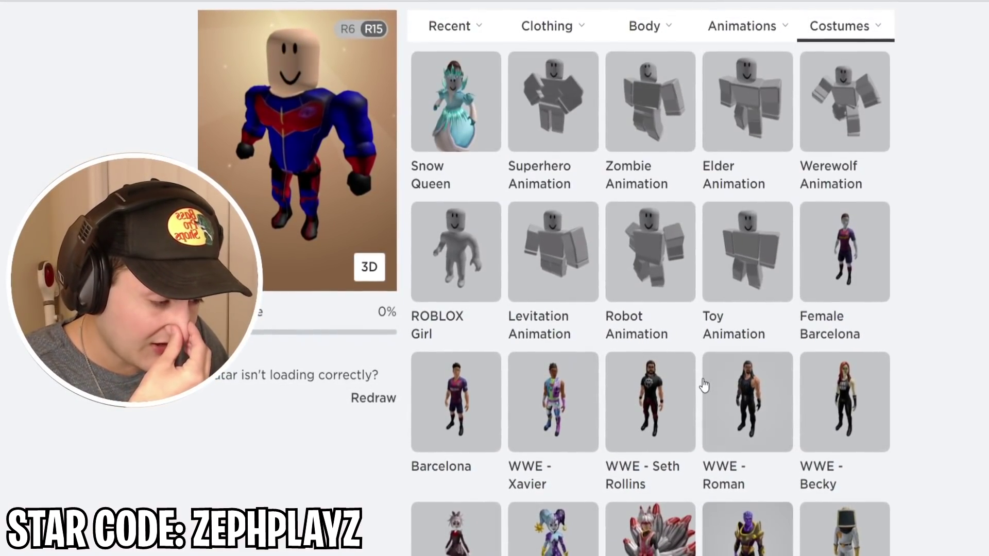
pyautogui.scroll(1, 703, 385)
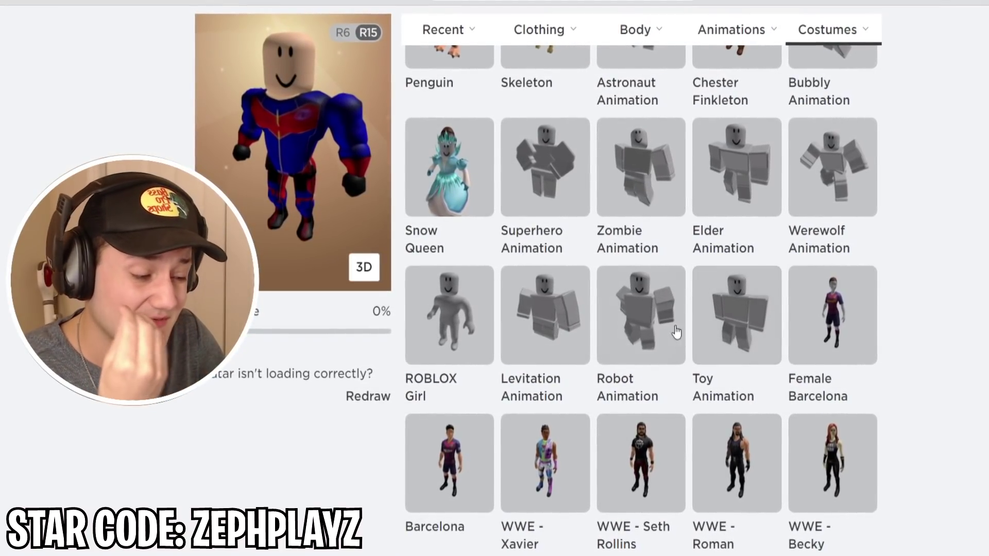
pyautogui.click(524, 200)
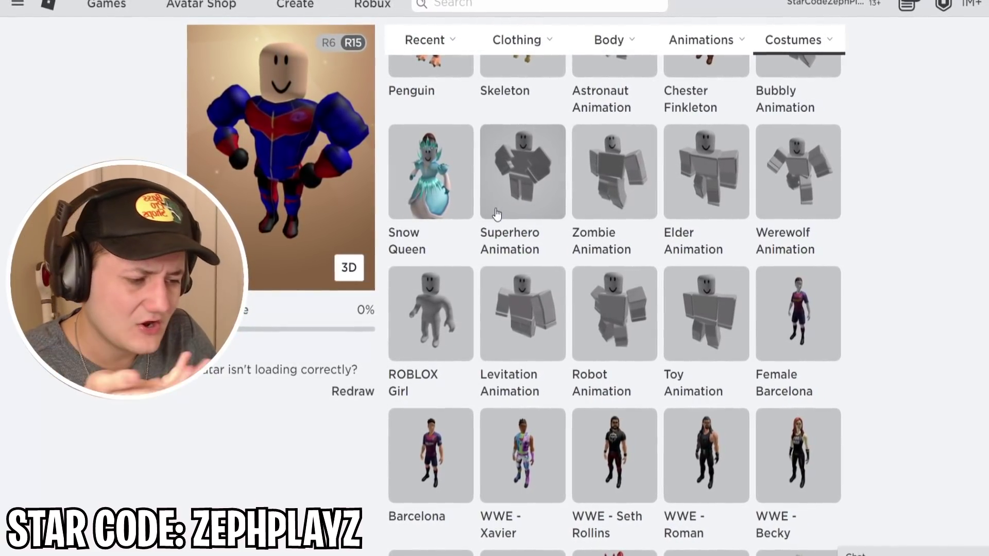
pyautogui.scroll(5, 479, 245)
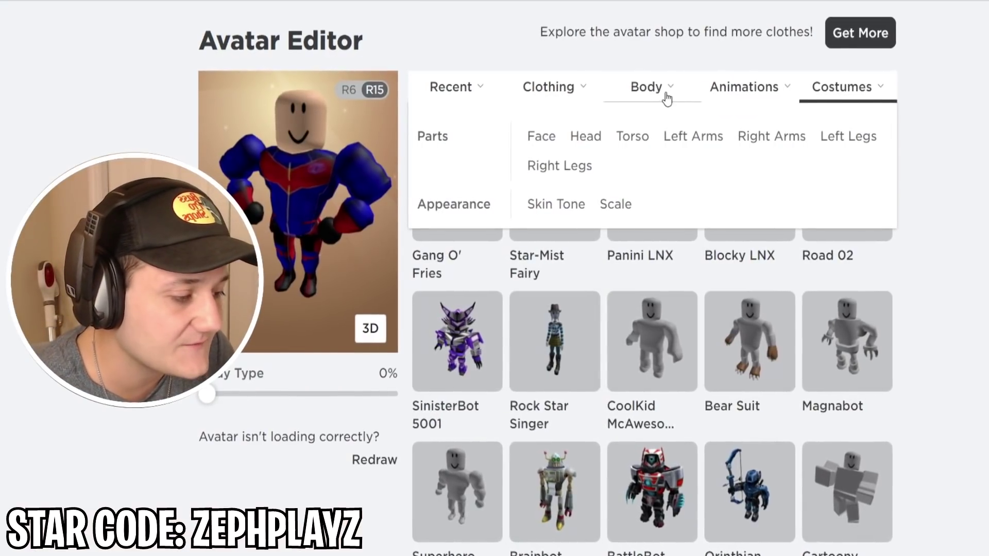
pyautogui.click(566, 135)
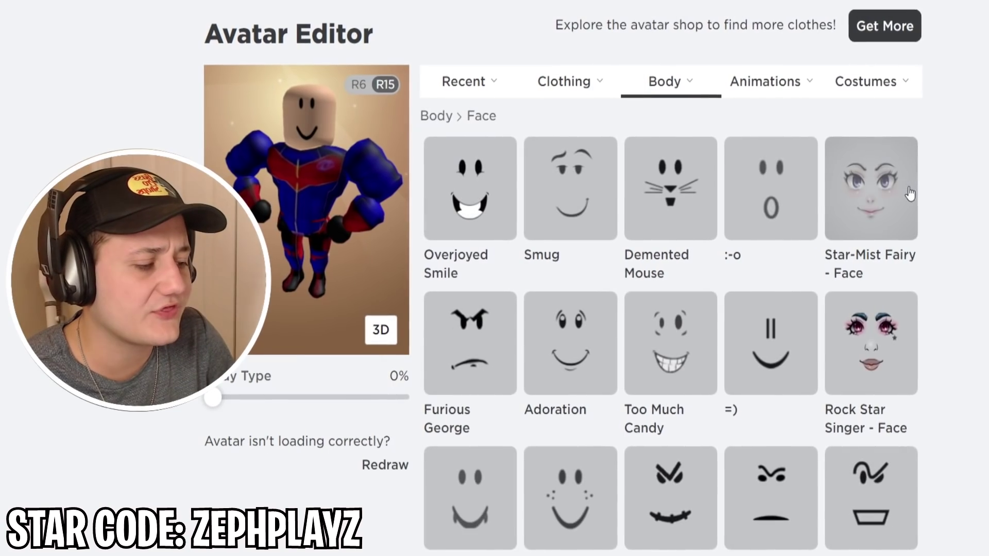
# Apply the Sigmund face from the Body › Face options
pyautogui.scroll(-4, 924, 205)
pyautogui.scroll(-10, 927, 205)
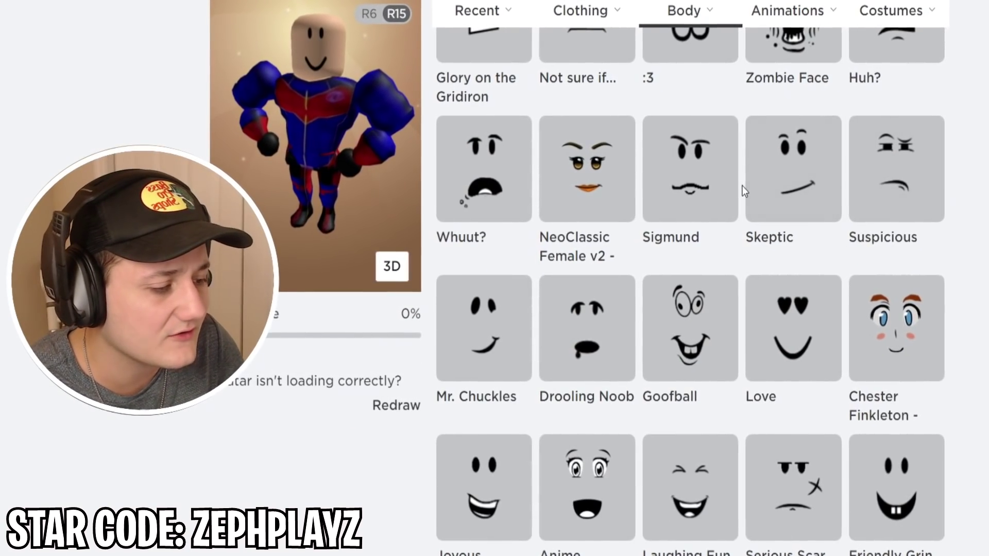
pyautogui.click(686, 185)
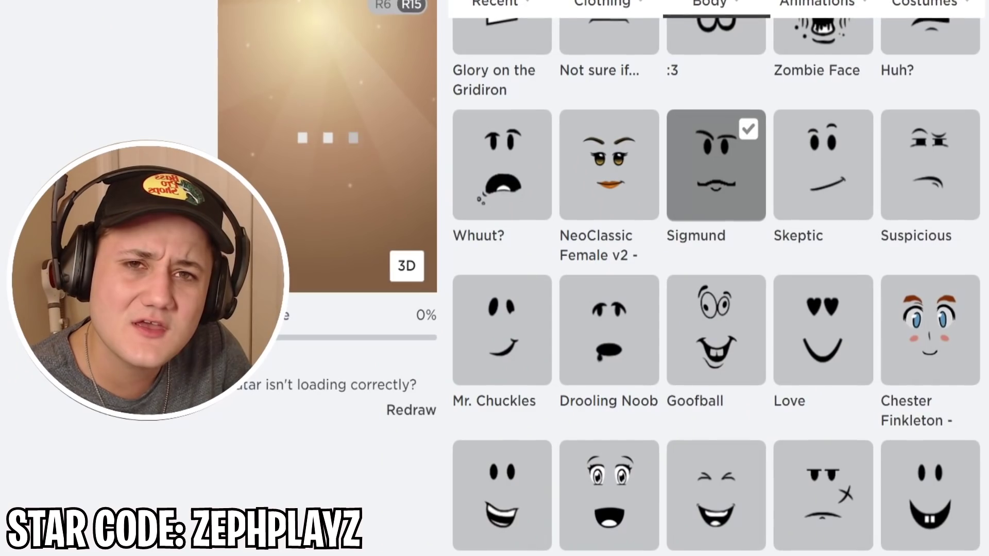
pyautogui.scroll(15, 463, 225)
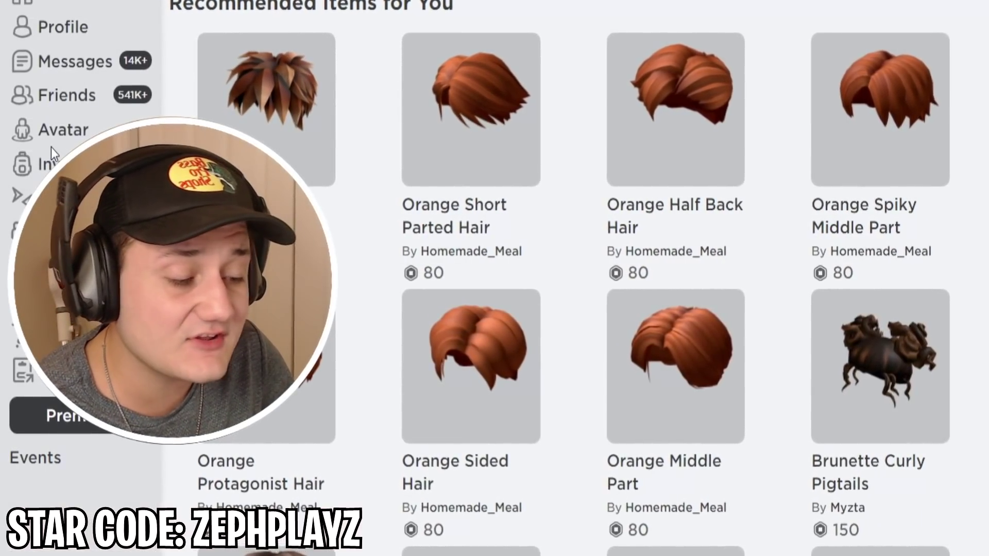
# Back in the Avatar Editor, open the hair accessories and put on Brown Charmer Hair
pyautogui.click(50, 145)
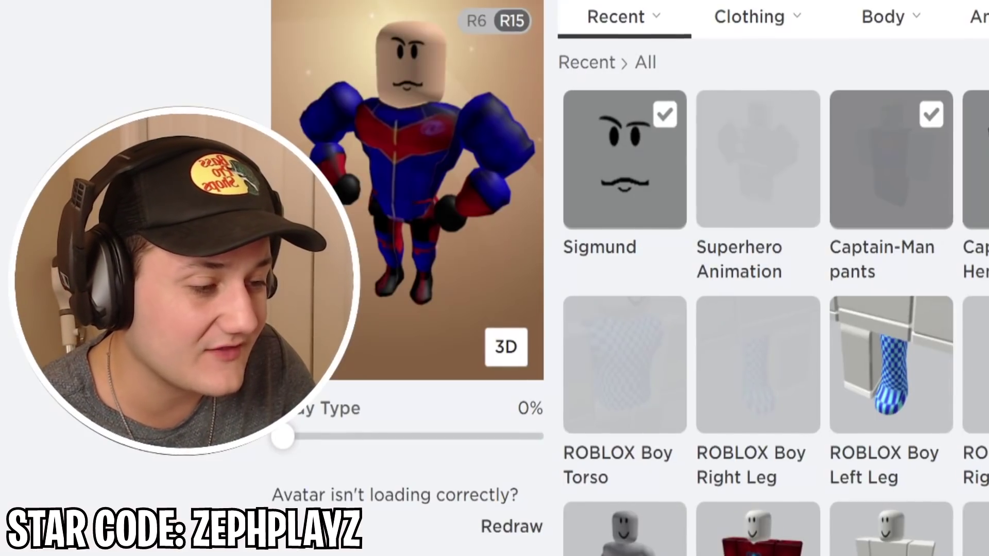
pyautogui.moveTo(857, 49)
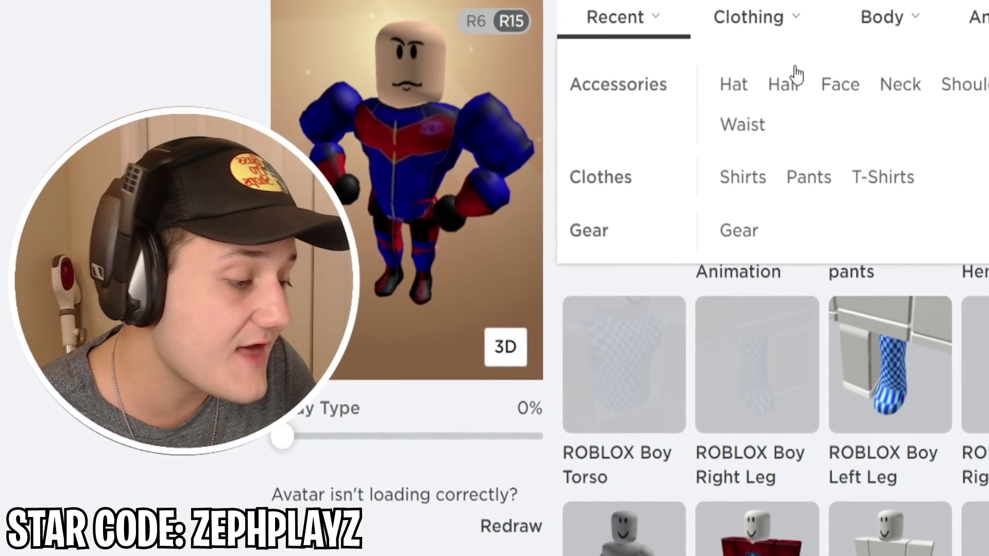
pyautogui.click(793, 77)
pyautogui.scroll(-20, 762, 279)
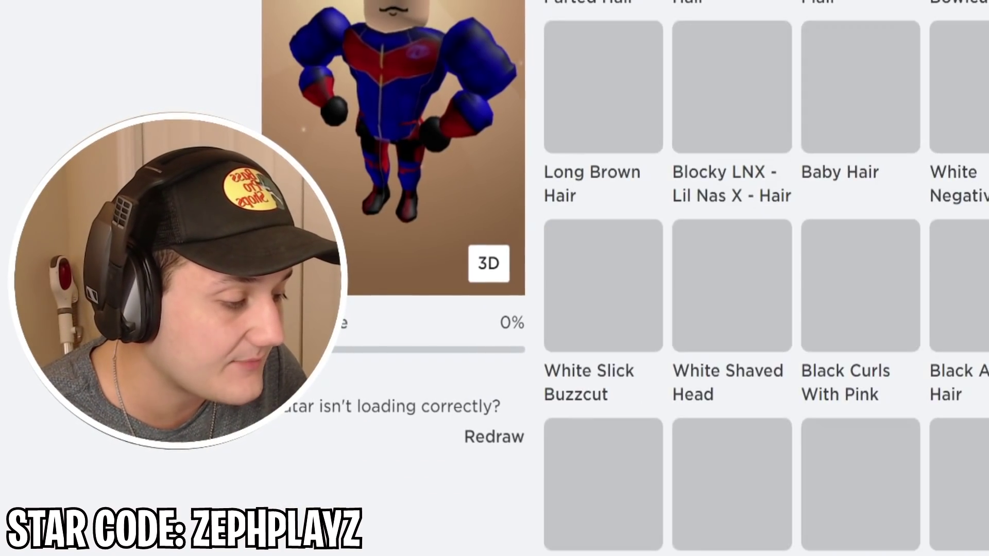
pyautogui.scroll(-5, 751, 278)
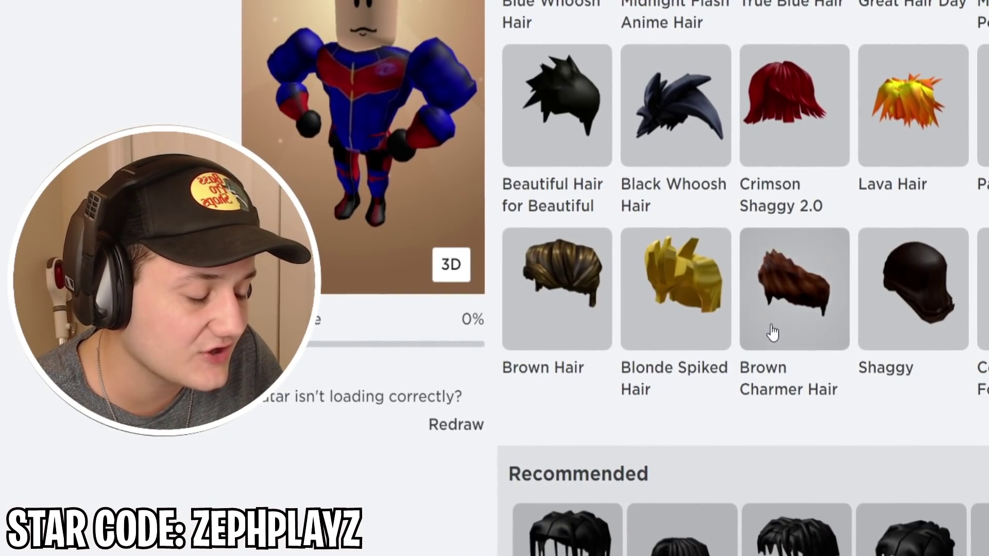
pyautogui.click(772, 333)
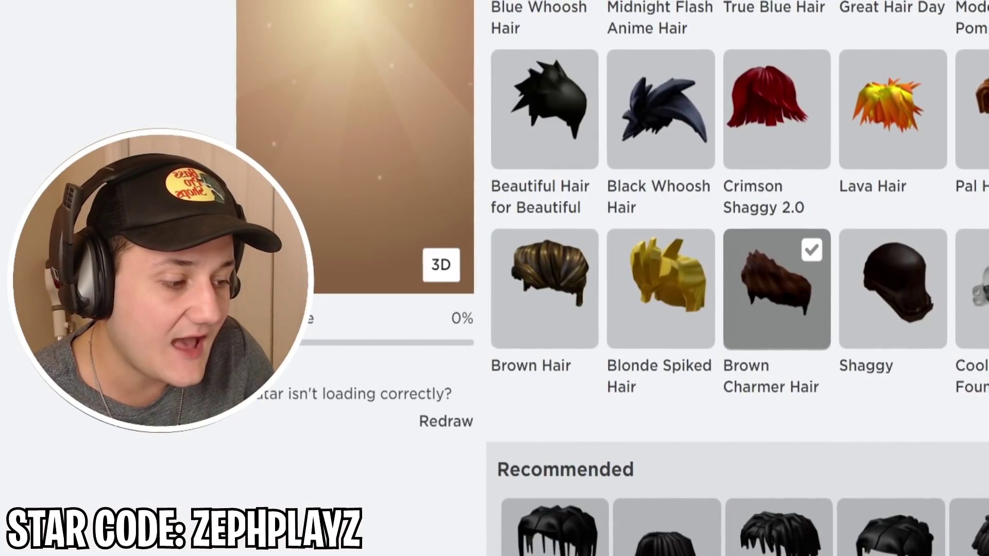
pyautogui.scroll(2, 570, 116)
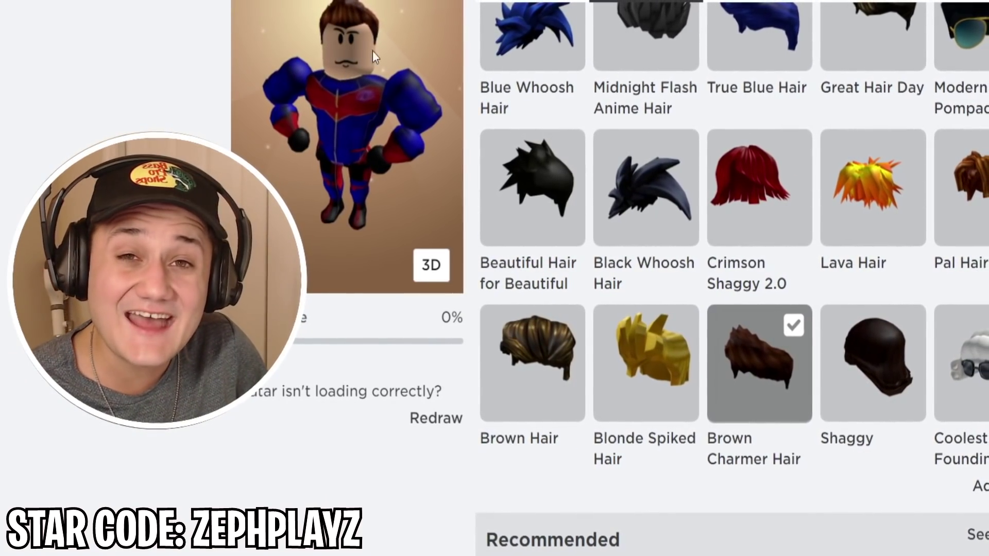
pyautogui.scroll(3, 680, 190)
pyautogui.scroll(4, 670, 189)
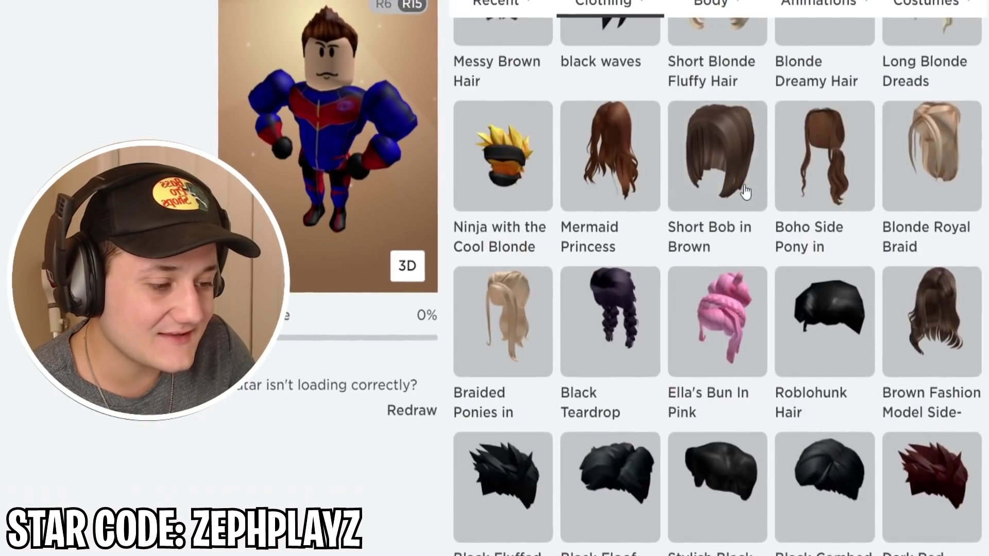
pyautogui.scroll(2, 249, 5)
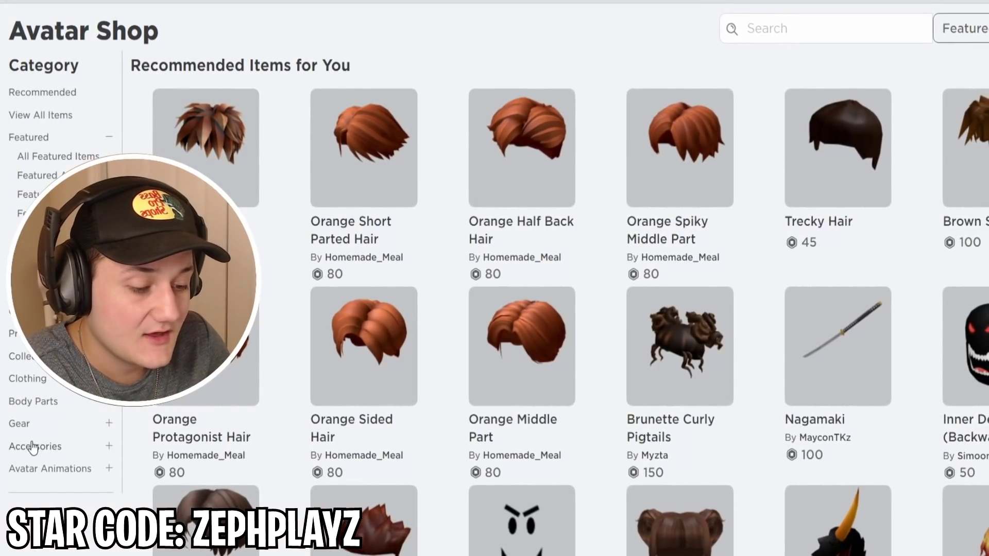
# Expand Accessories in the Avatar Shop sidebar and filter the list to Face items
pyautogui.click(31, 446)
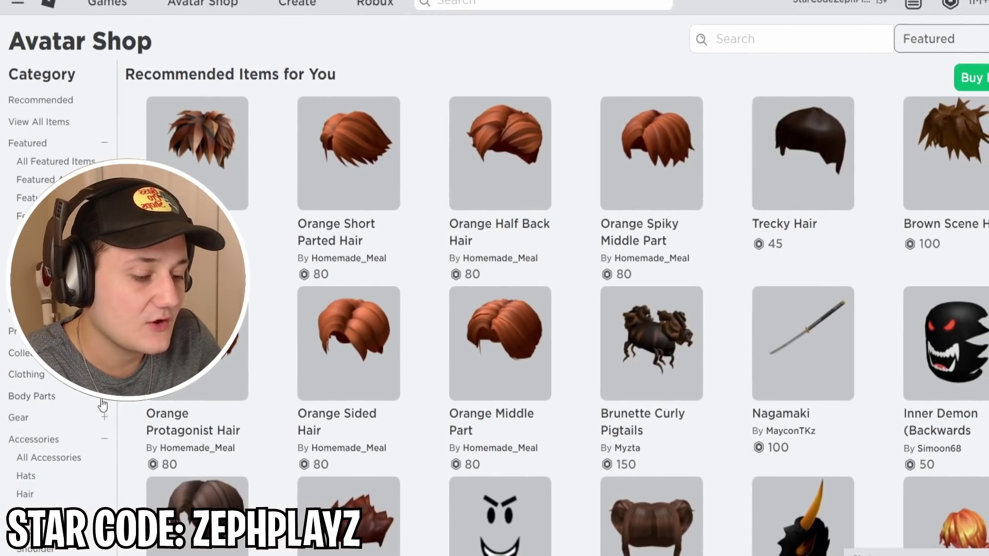
pyautogui.scroll(-1, 49, 468)
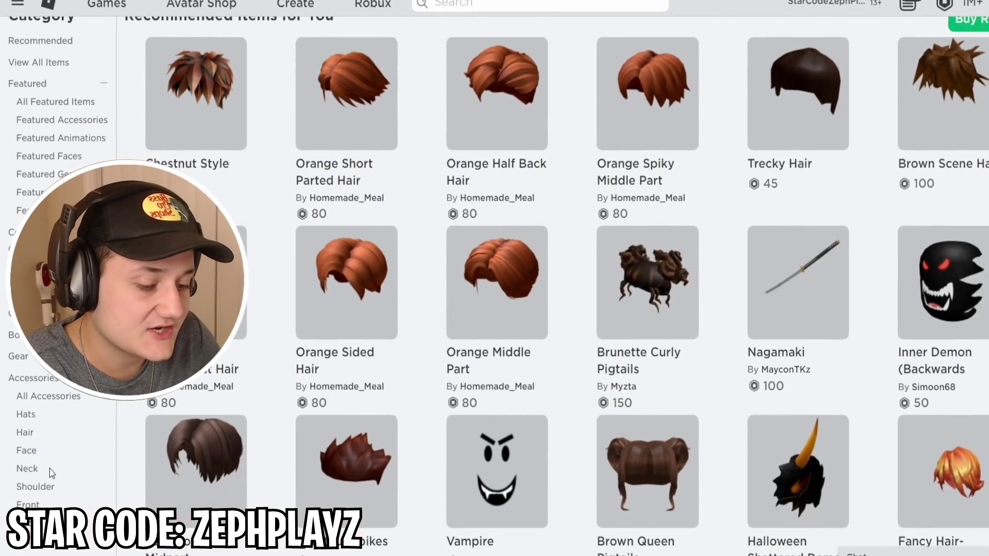
pyautogui.click(27, 453)
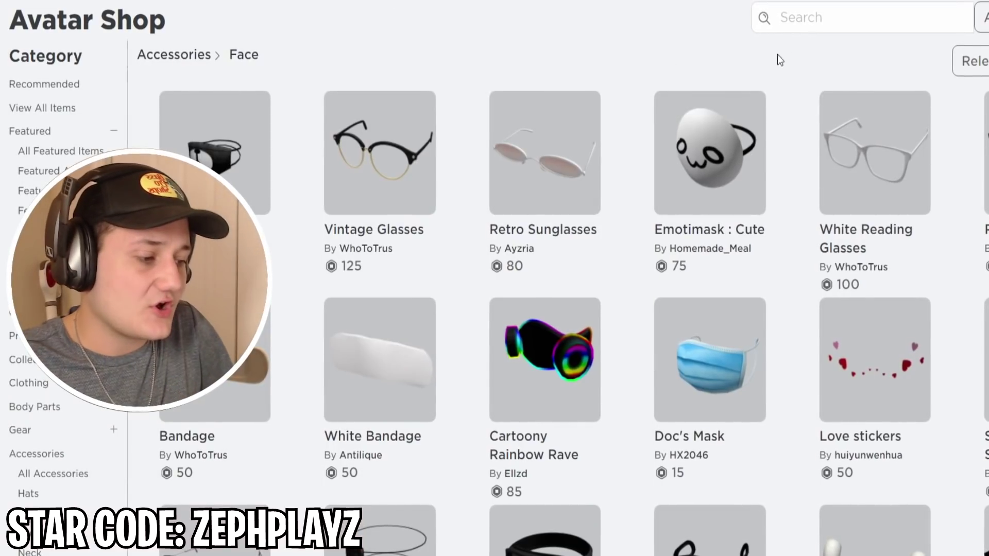
# Search the Face accessories for 'masquerade'
pyautogui.click(843, 17)
pyautogui.write('masquerade')
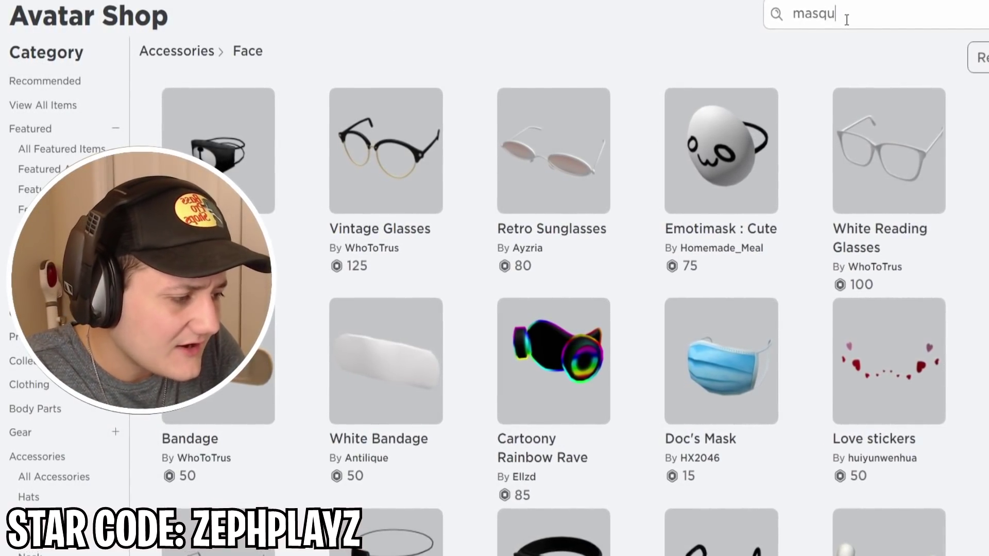
pyautogui.press('Return')
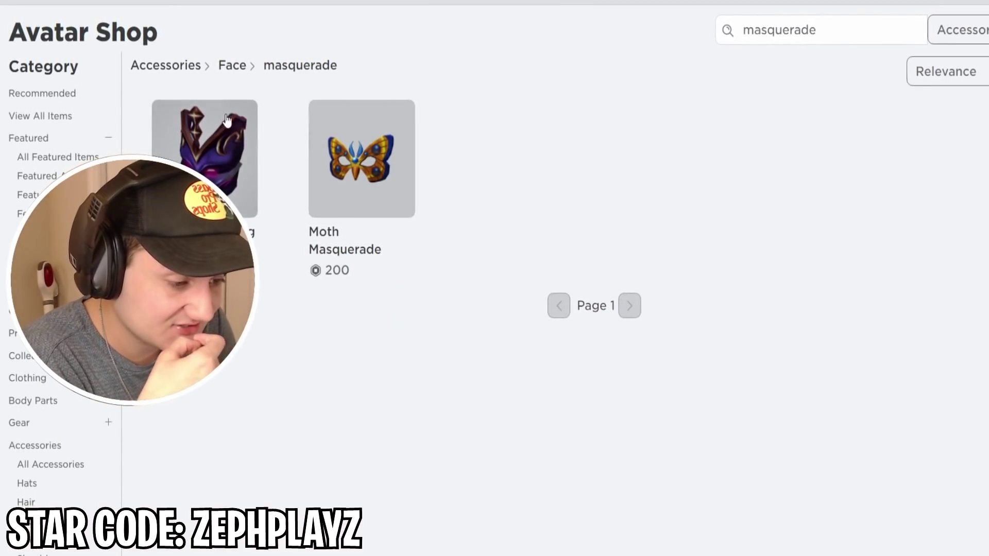
# Return to all Face accessories and search them for 'superhero' instead
pyautogui.click(232, 65)
pyautogui.click(776, 28)
pyautogui.write('superhero')
pyautogui.press('Return')
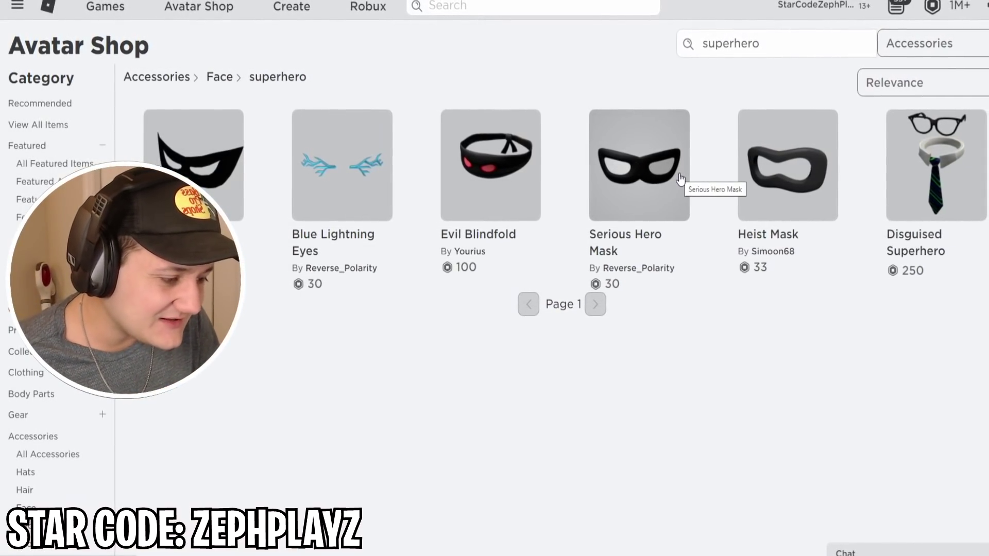
pyautogui.rightClick(212, 189)
# View the Generic Superhero Mask page, then its recommended 40-Robux Crimson Bandito mask page
pyautogui.click(264, 137)
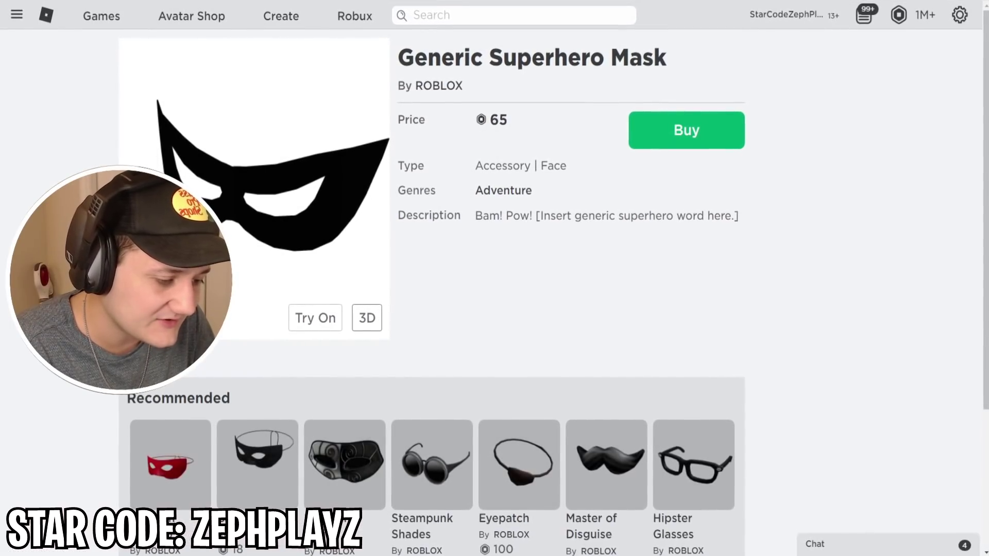
pyautogui.scroll(-4, 252, 109)
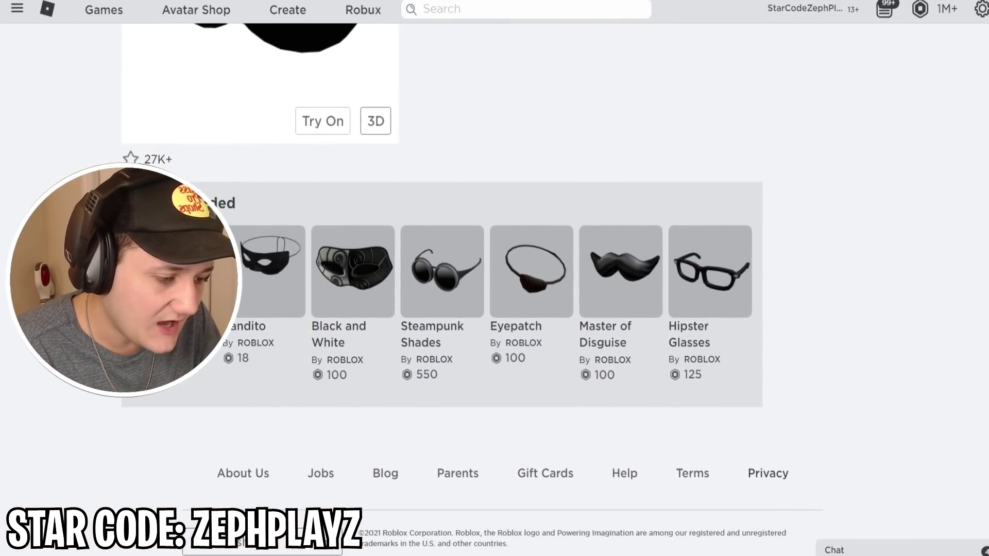
pyautogui.click(267, 271)
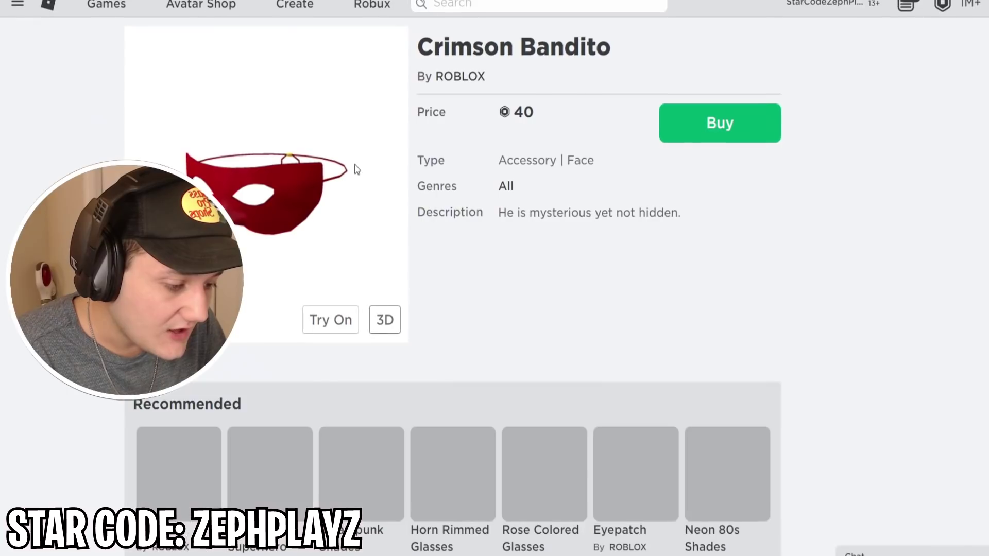
pyautogui.scroll(-1, 357, 169)
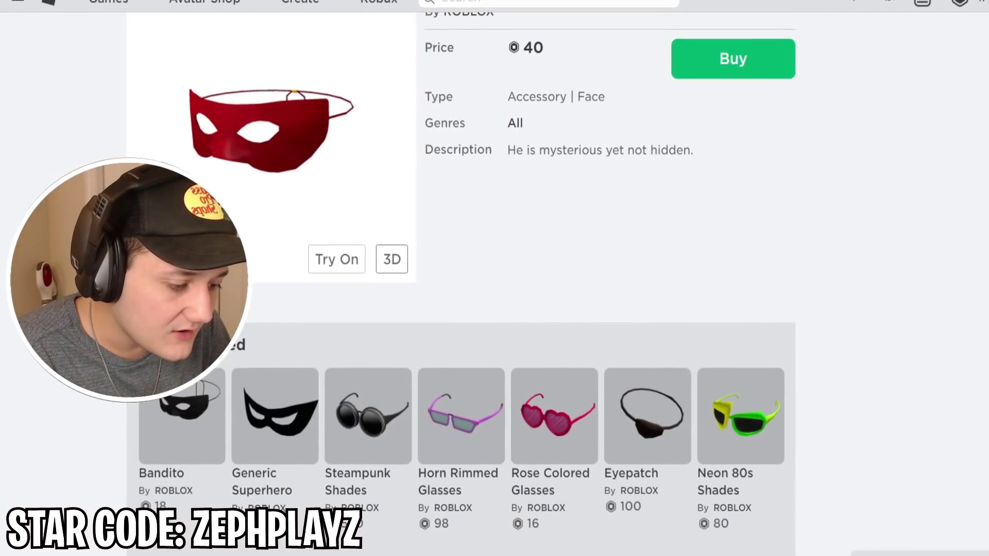
pyautogui.scroll(-2, 352, 170)
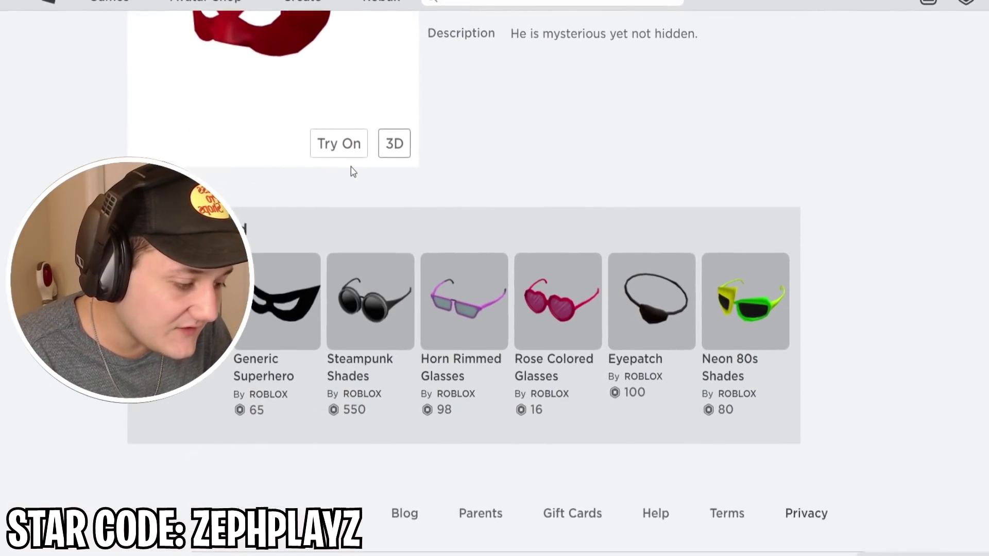
pyautogui.scroll(3, 371, 168)
pyautogui.scroll(-3, 411, 123)
# Replace the search text with 'eye mask' and browse the matching Face accessories
pyautogui.scroll(3, 410, 123)
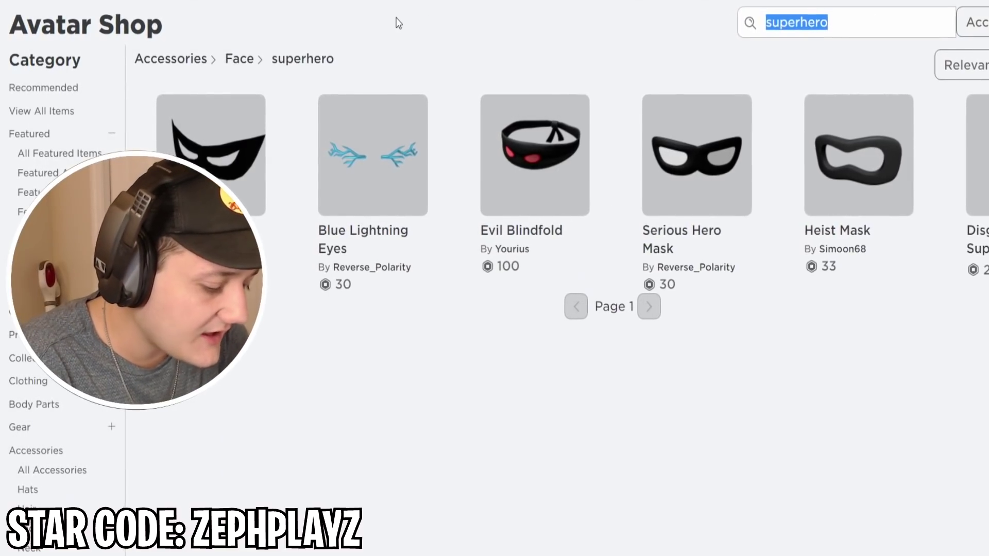
pyautogui.press('BackSpace')
pyautogui.press('BackSpace')
pyautogui.press('BackSpace')
pyautogui.write('eye mask')
pyautogui.press('Return')
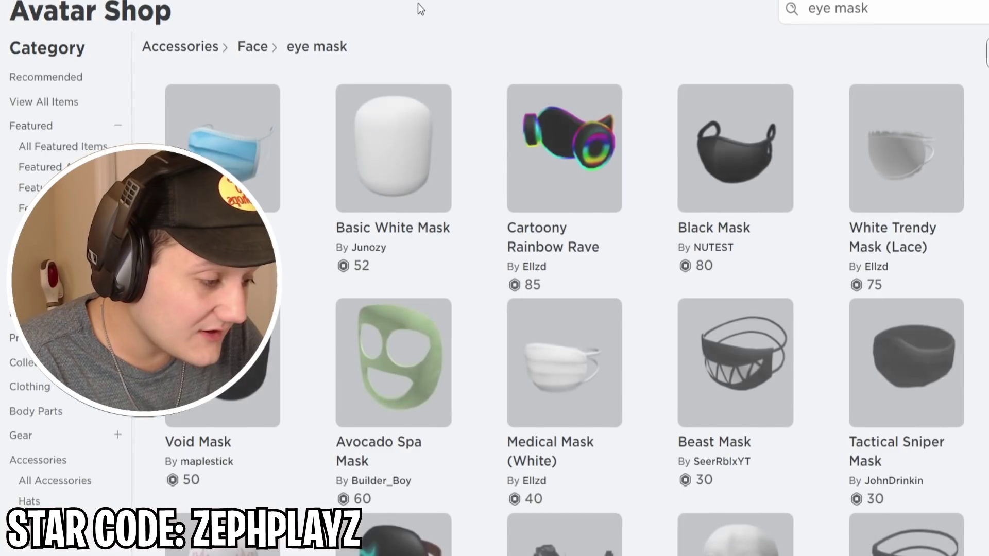
pyautogui.scroll(-15, 755, 225)
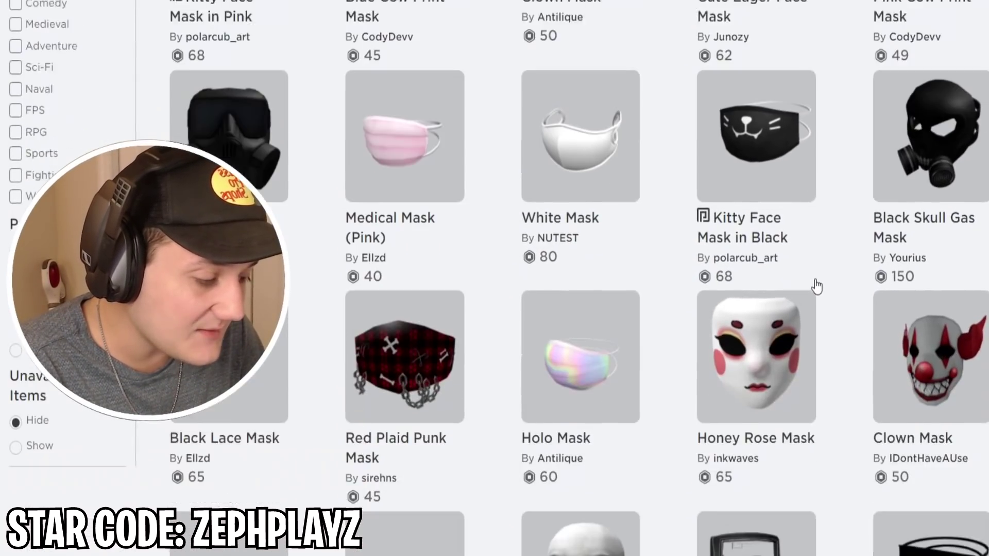
pyautogui.scroll(-5, 823, 287)
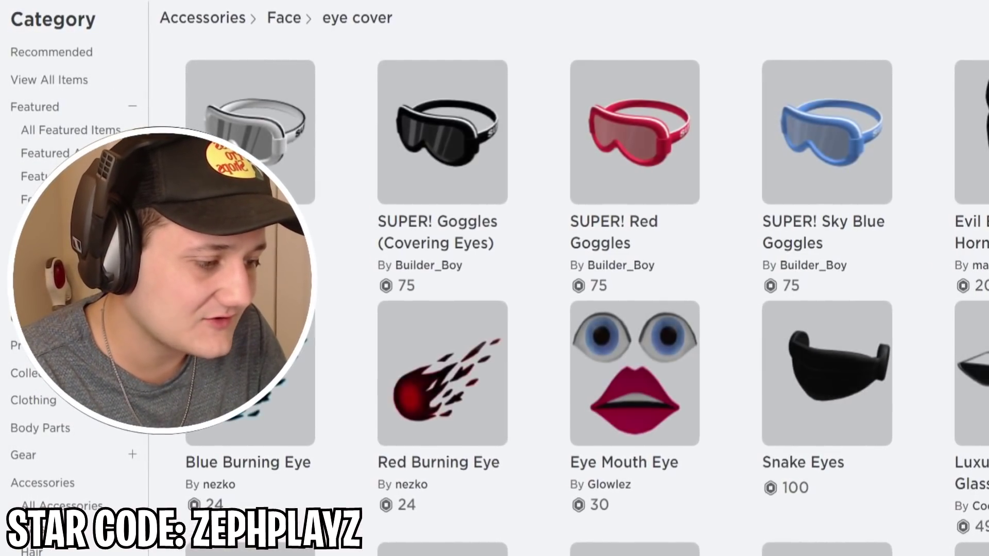
# Browse the first page of mask results and advance to page 2
pyautogui.scroll(-10, 818, 153)
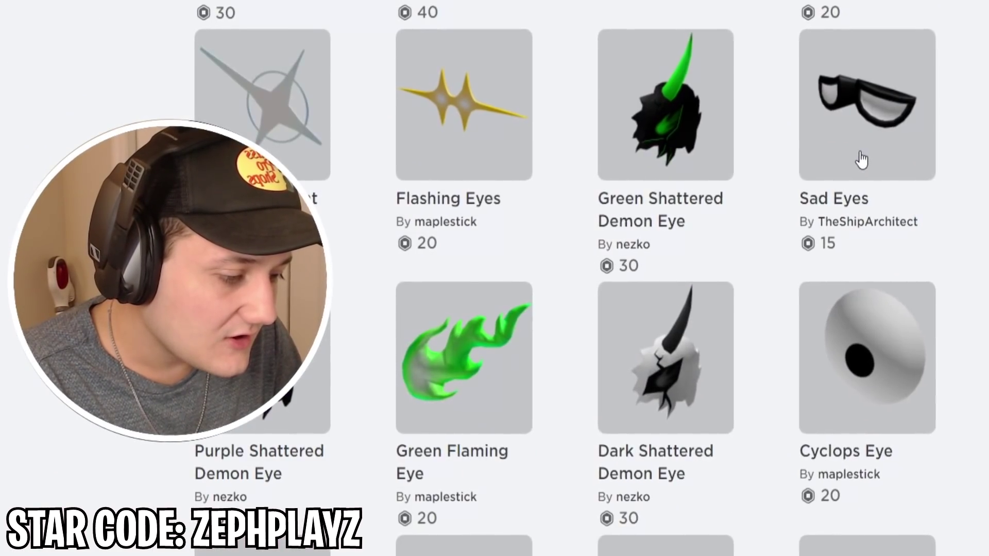
pyautogui.scroll(-5, 861, 159)
pyautogui.scroll(20, 867, 161)
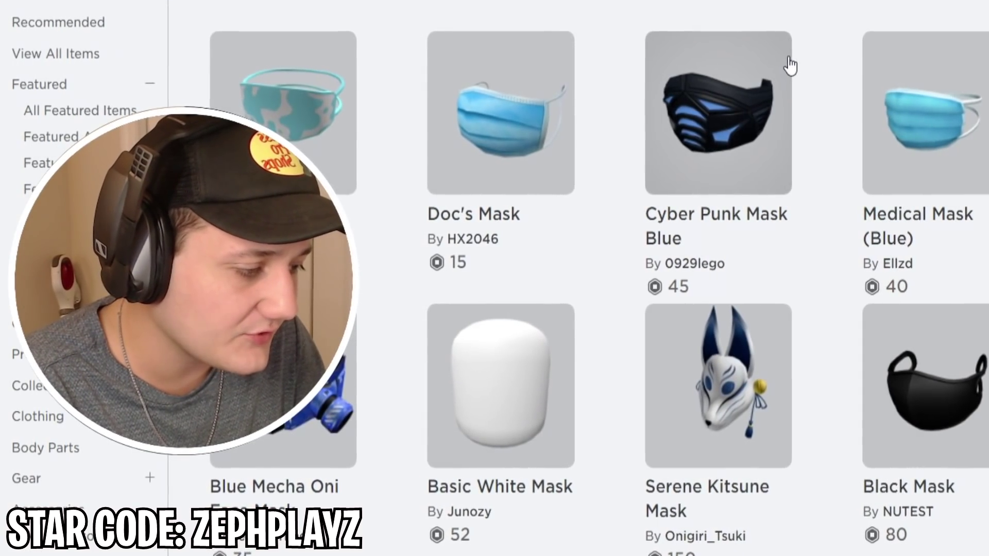
pyautogui.scroll(-5, 793, 65)
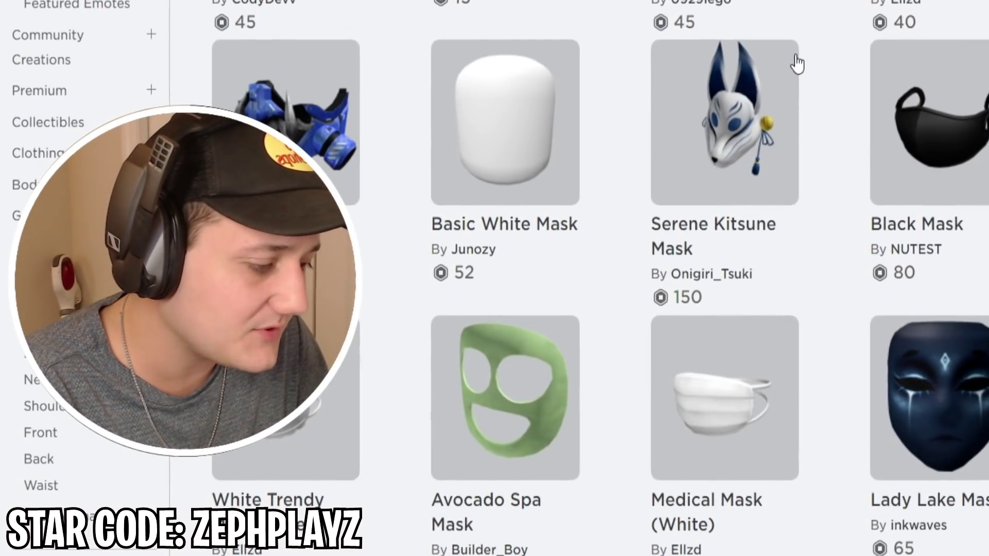
pyautogui.scroll(-15, 796, 64)
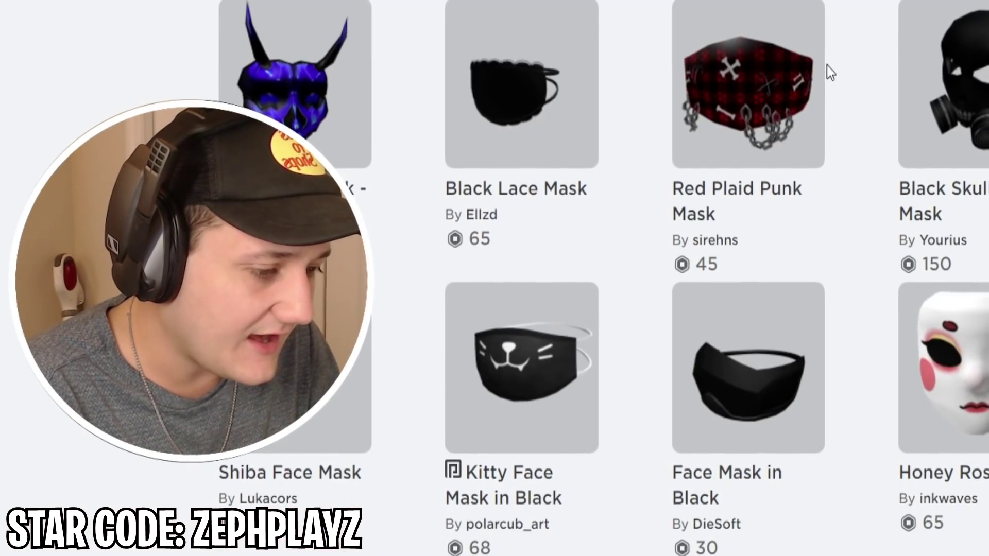
pyautogui.scroll(-10, 826, 66)
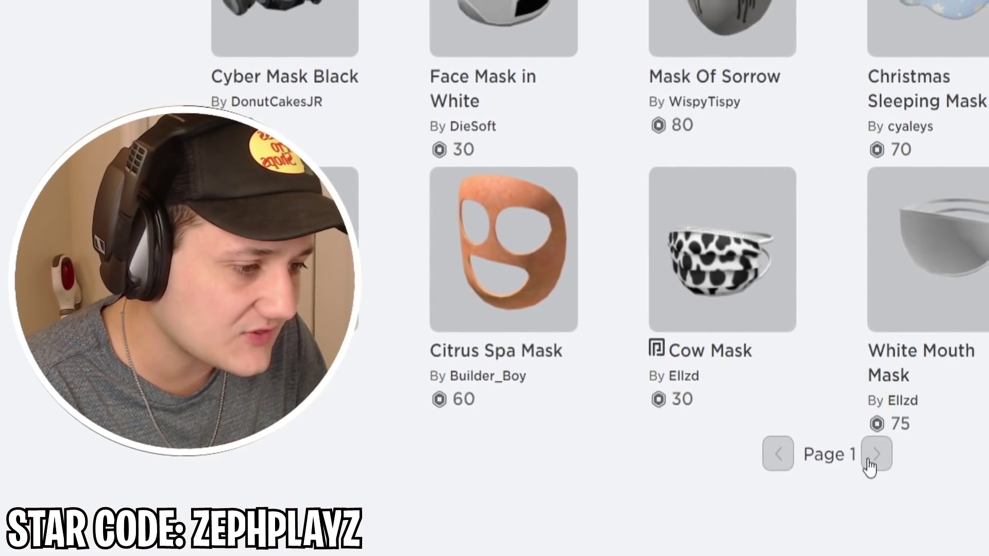
pyautogui.click(875, 453)
# Browse page 2 and continue to the next page of mask results
pyautogui.scroll(-5, 756, 284)
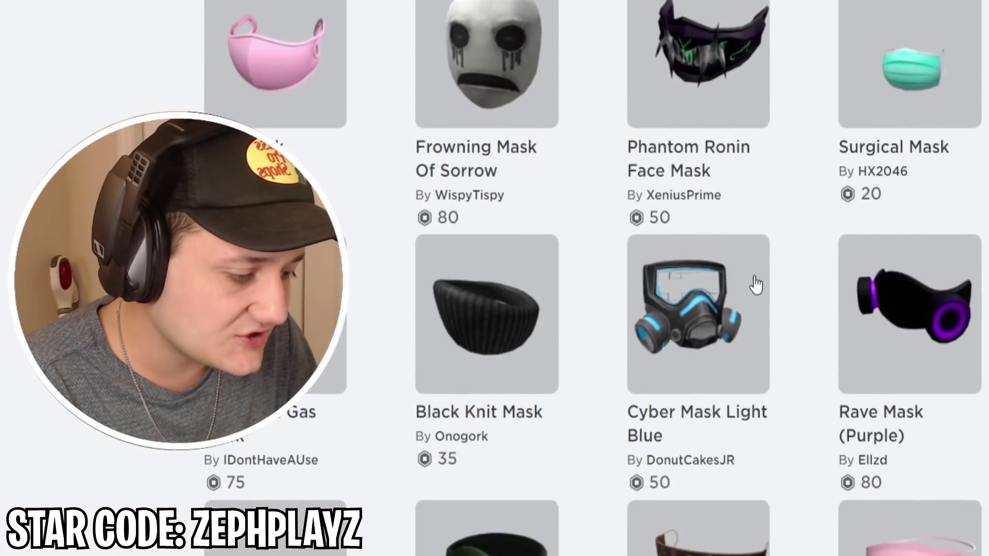
pyautogui.scroll(-10, 752, 283)
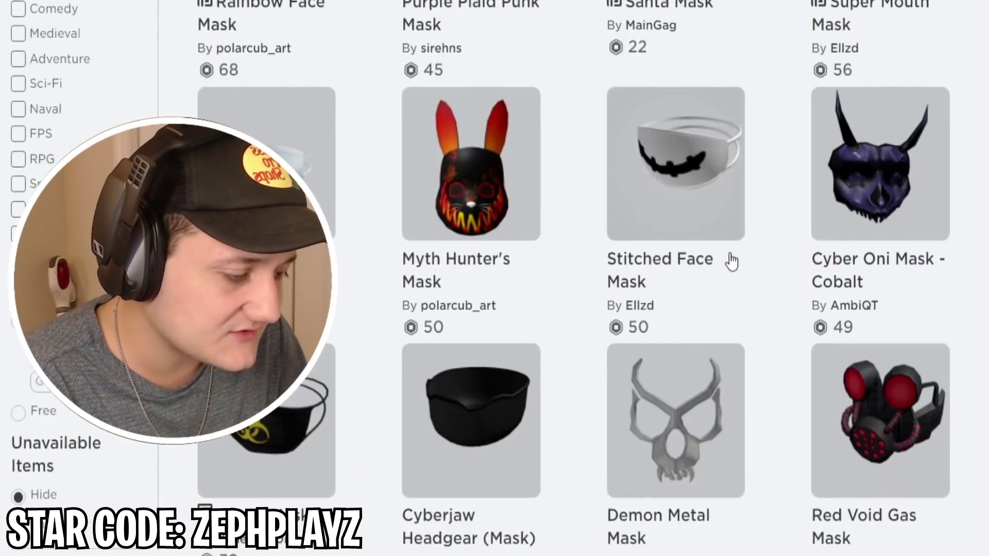
pyautogui.scroll(-5, 730, 257)
pyautogui.click(814, 486)
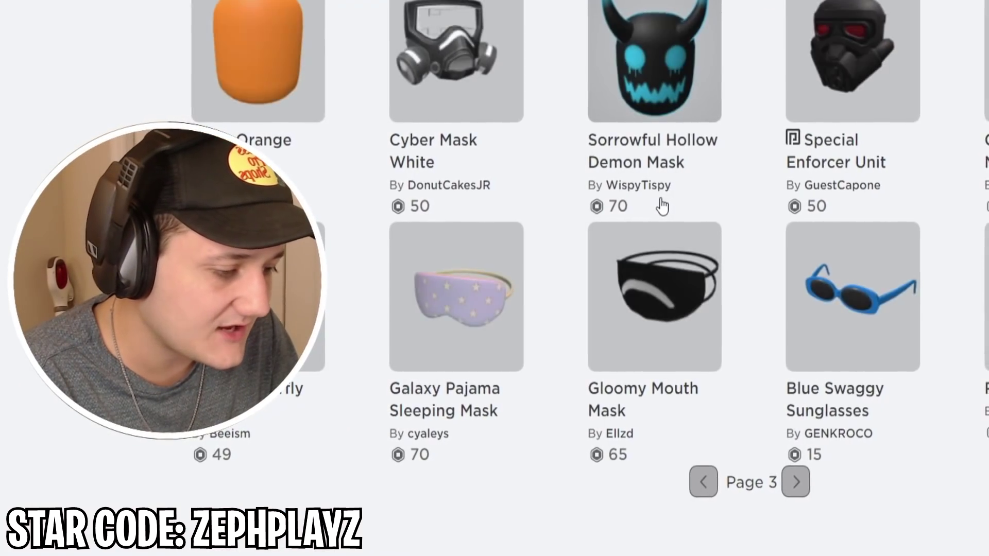
pyautogui.scroll(20, 662, 206)
pyautogui.scroll(-10, 638, 203)
pyautogui.scroll(-5, 739, 543)
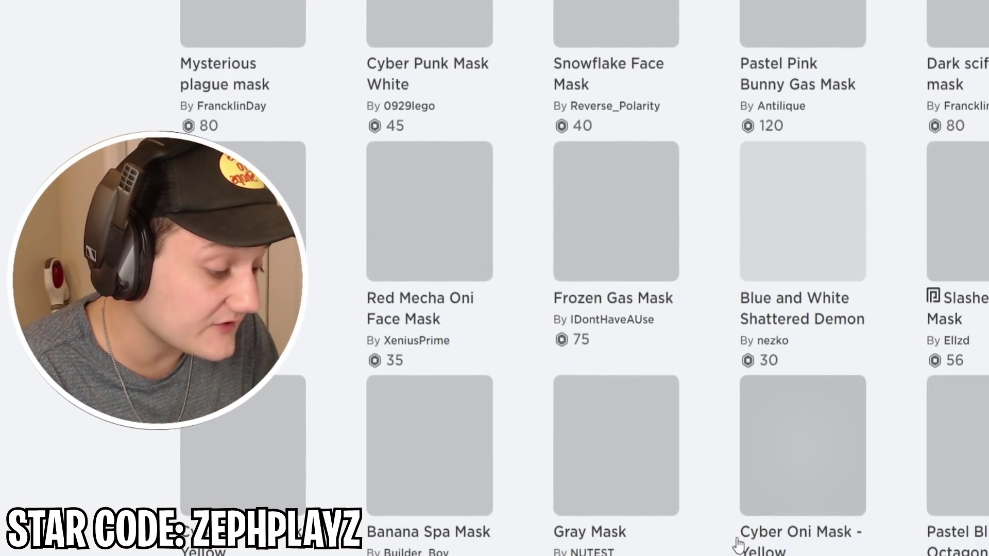
pyautogui.scroll(15, 651, 375)
pyautogui.scroll(-15, 677, 383)
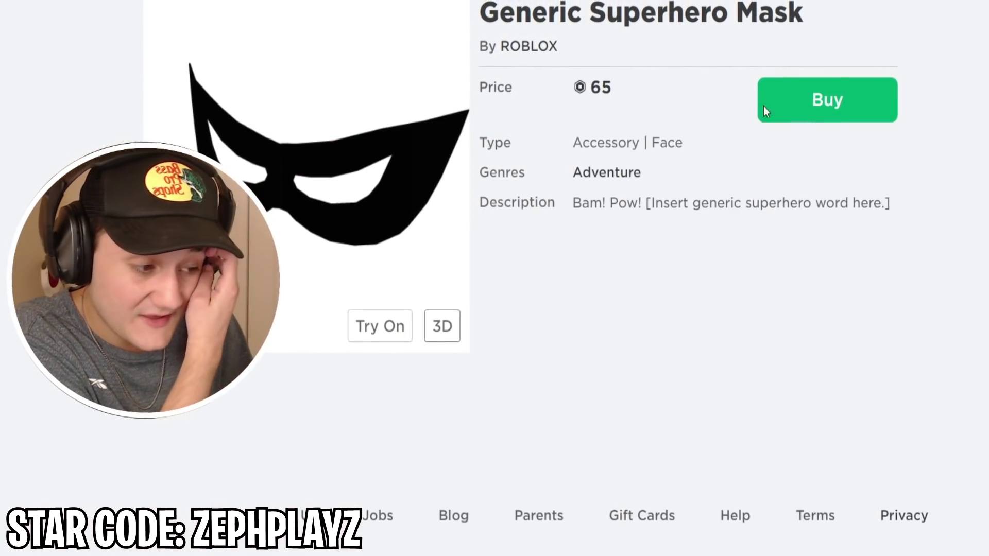
# Buy the Generic Superhero Mask from its item page
pyautogui.click(763, 105)
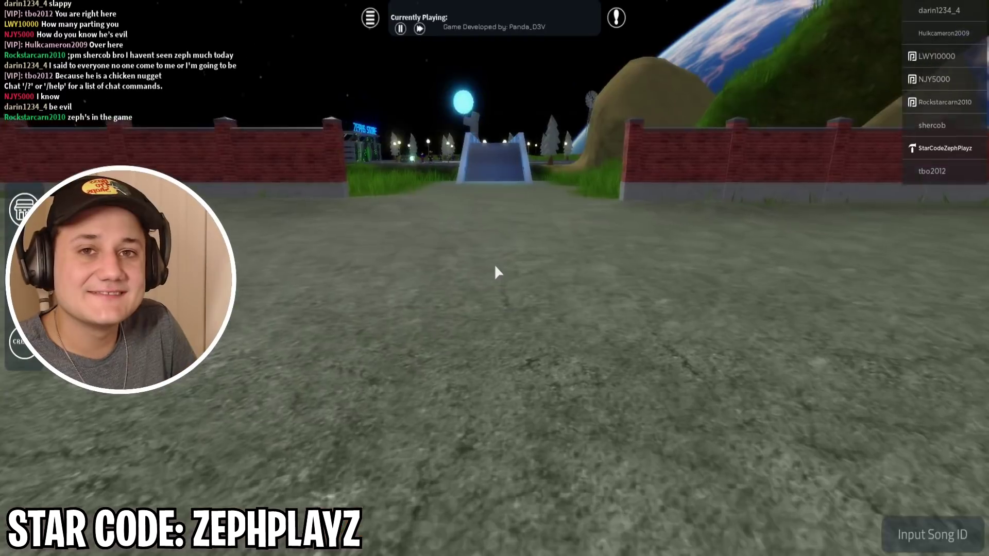
# Walk the character along the path and up the castle stairs to the ADMIN ONLY doorway
pyautogui.press('w')
pyautogui.press('w')
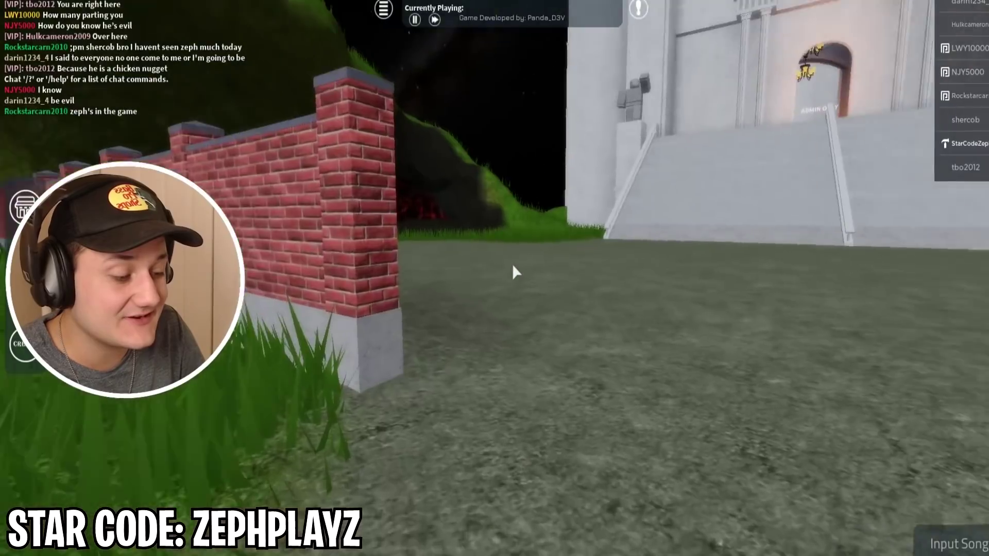
pyautogui.press('Right')
pyautogui.press('w')
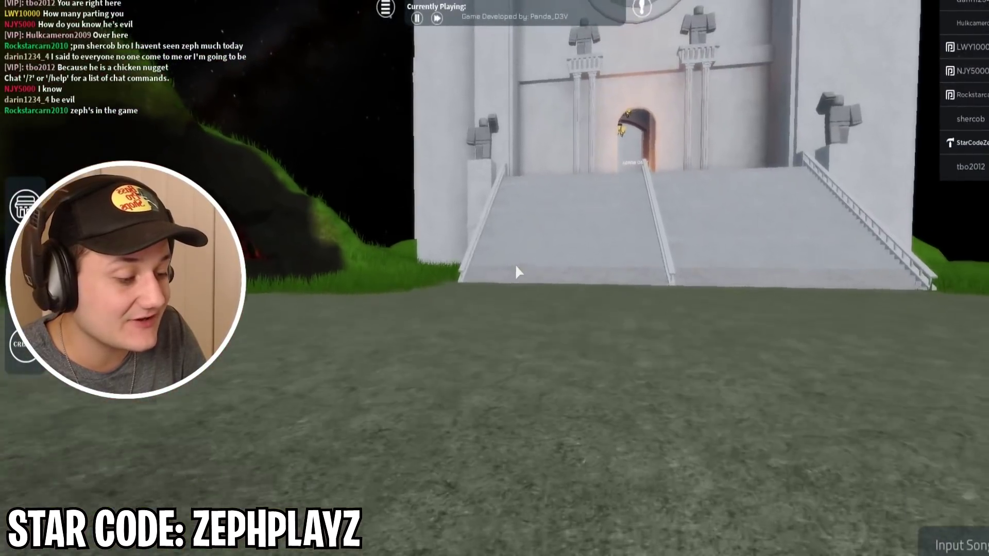
pyautogui.press('w')
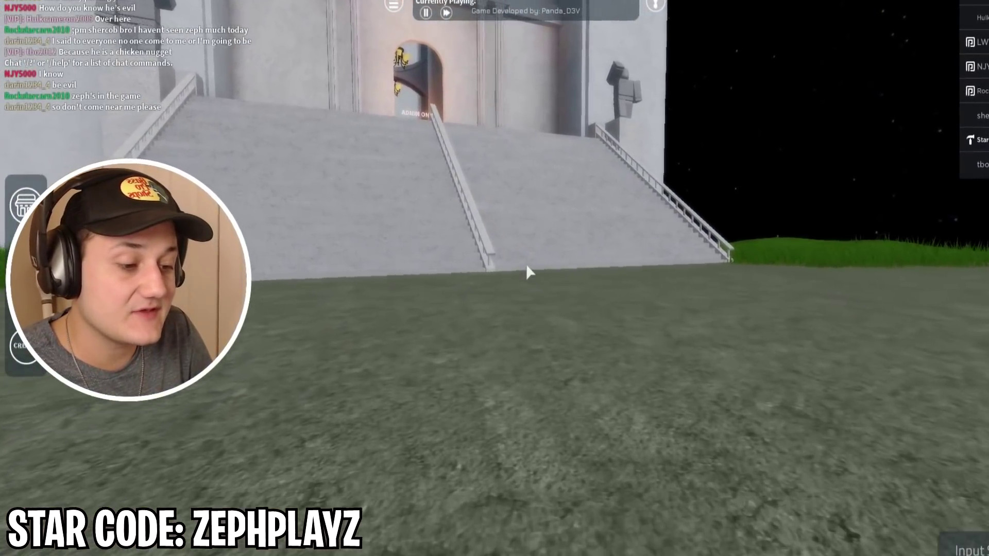
pyautogui.press('w')
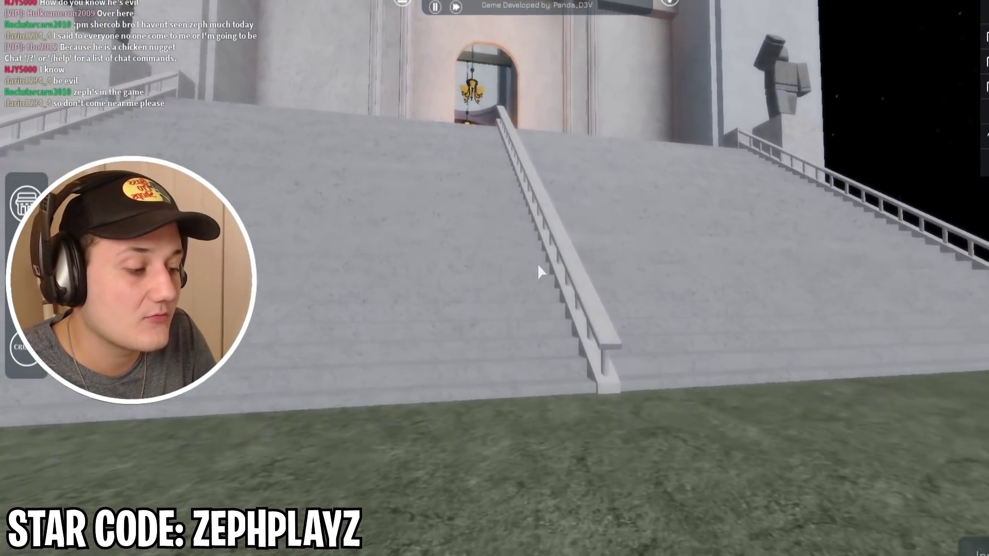
pyautogui.press('w')
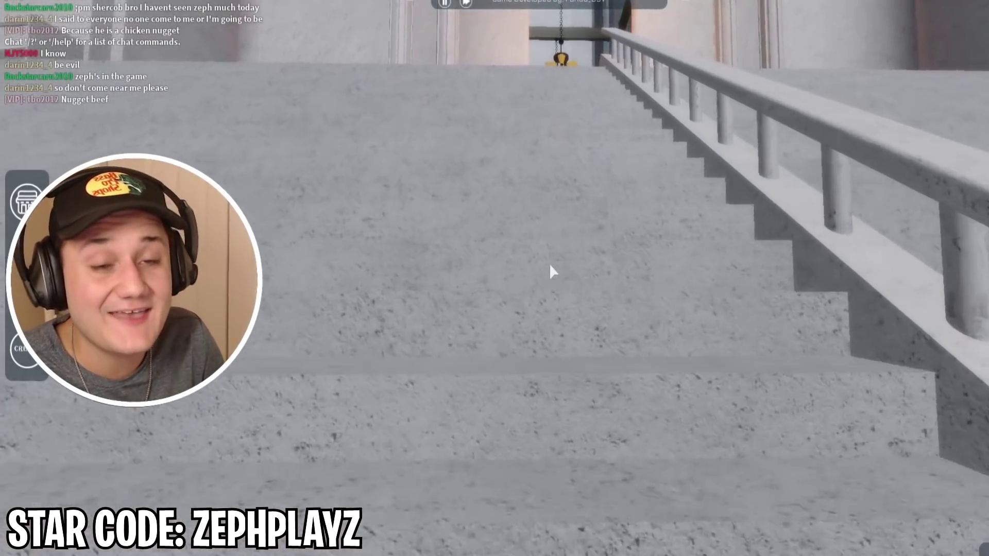
# Walk through the ADMIN ONLY doorway down the red-carpeted hall, then turn back along it
pyautogui.press('w')
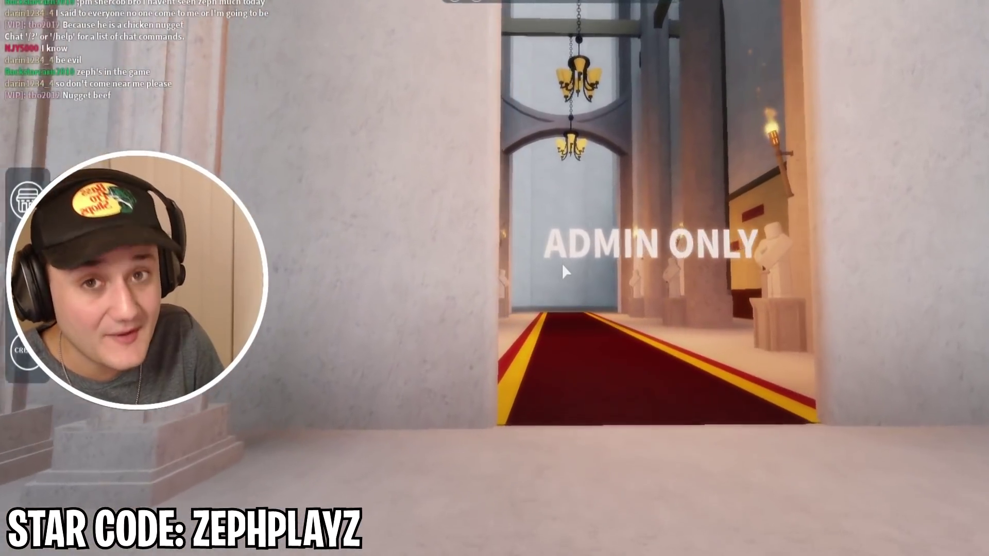
pyautogui.press('w')
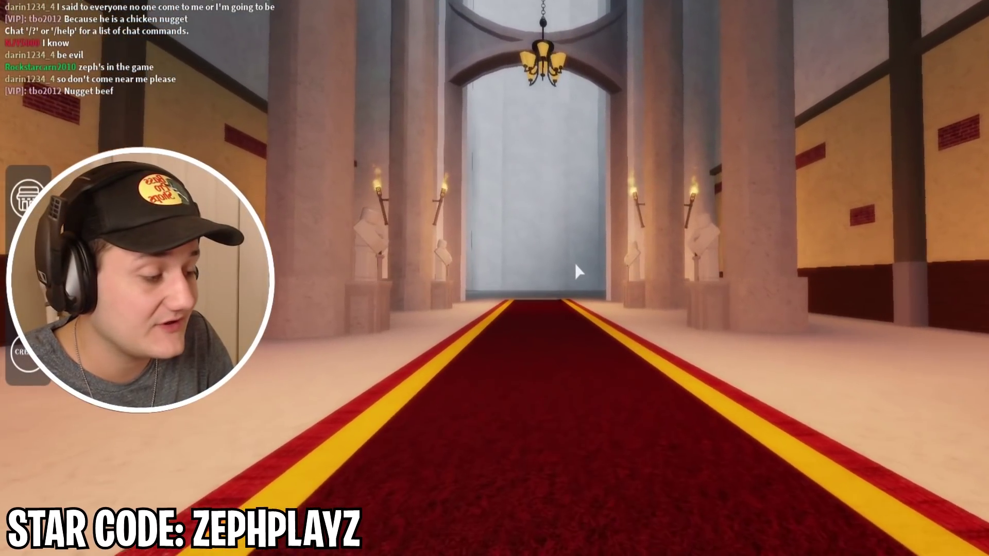
pyautogui.press('w')
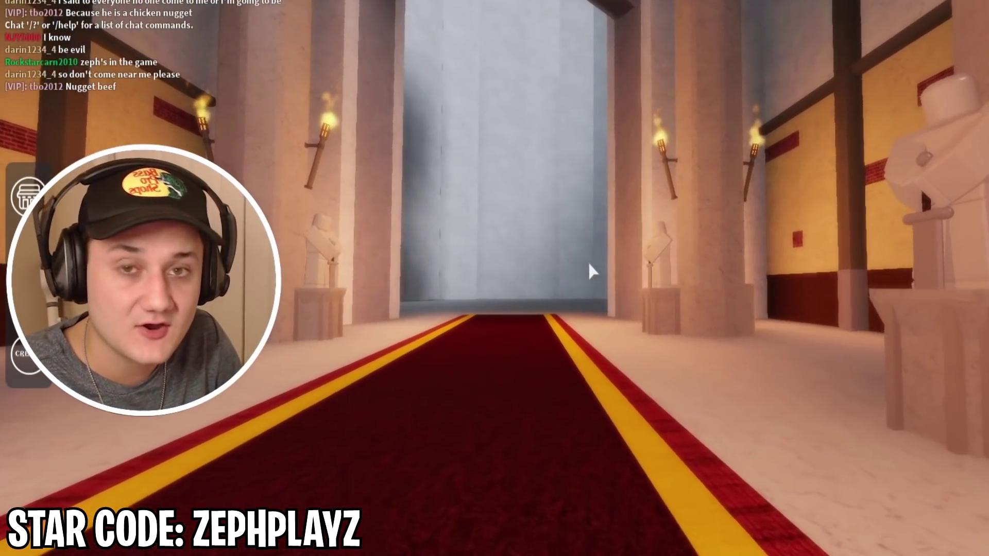
pyautogui.press('w')
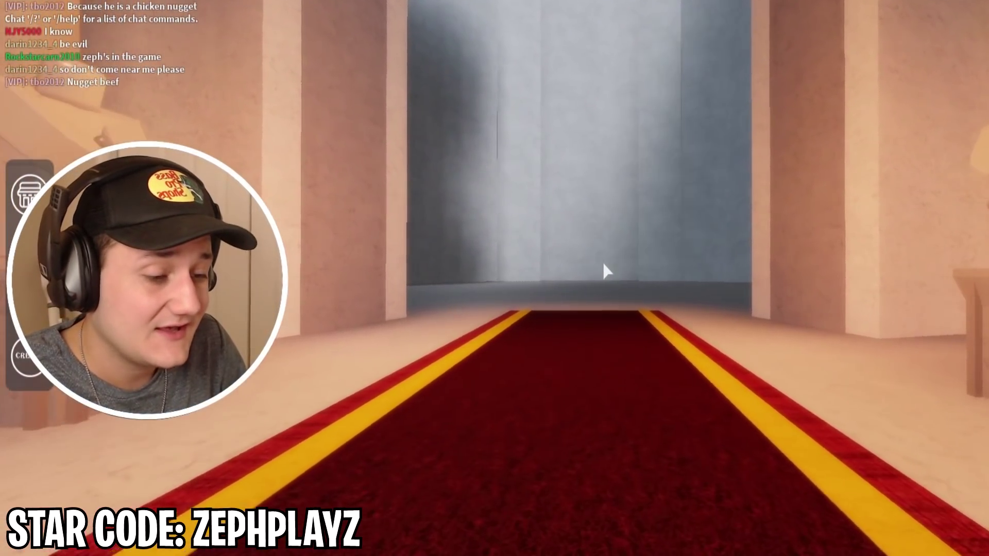
pyautogui.press('w')
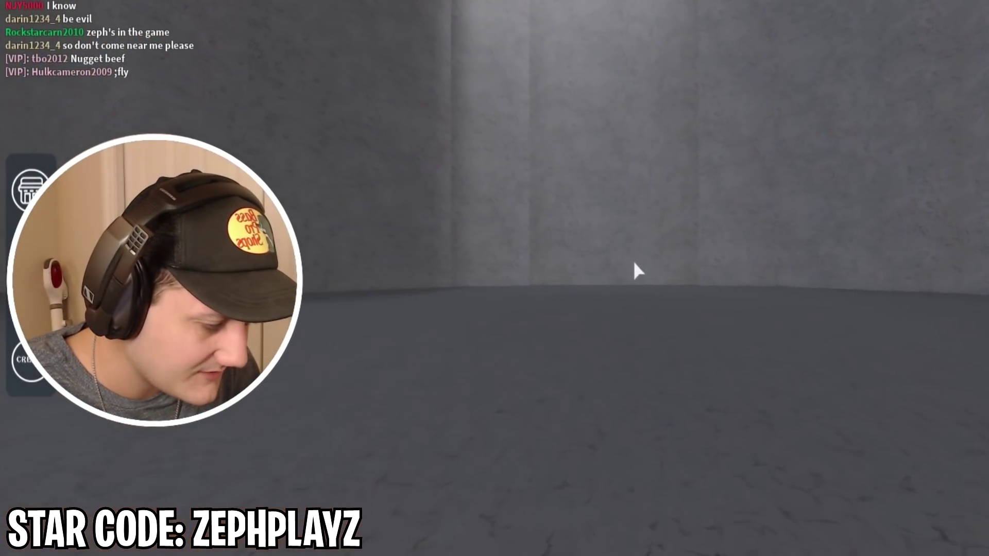
pyautogui.press('Left')
pyautogui.press('w')
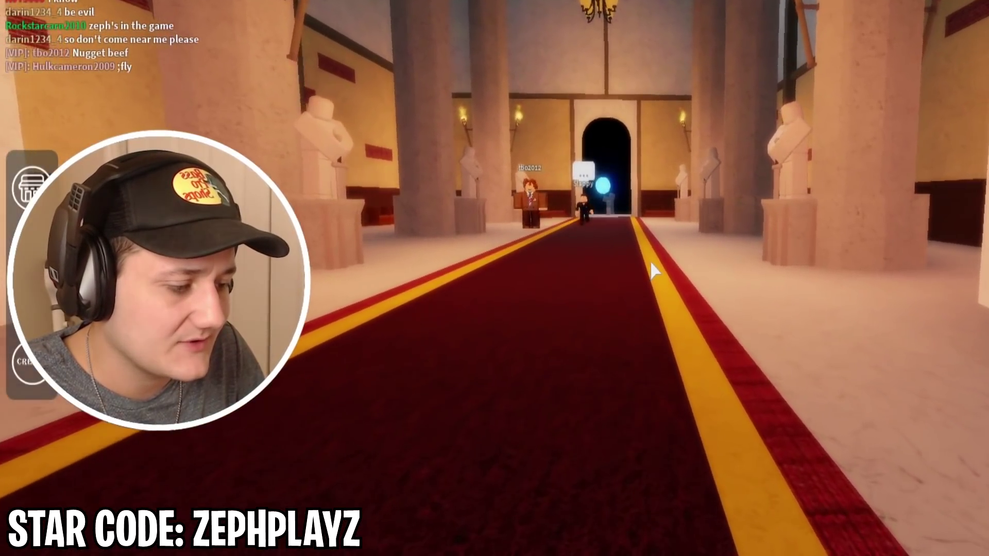
# Show the masked avatar, then run it out of the hall across the grass to the brick wall
pyautogui.press('Left')
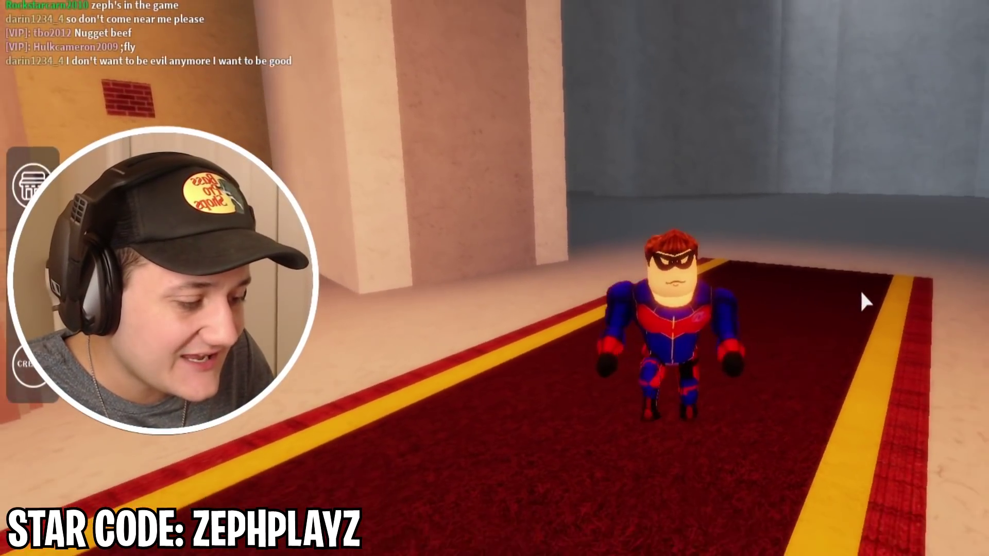
pyautogui.press('Left')
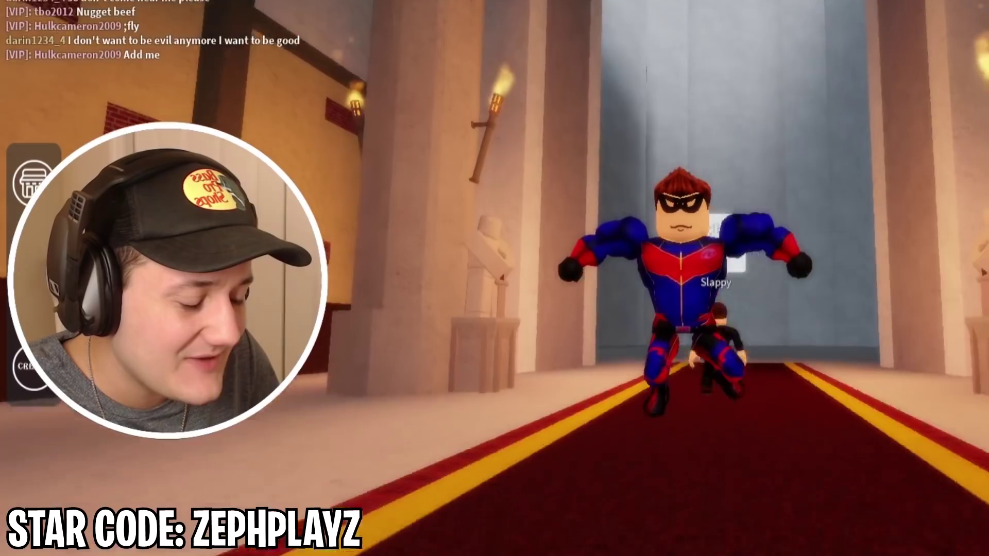
pyautogui.press('Left')
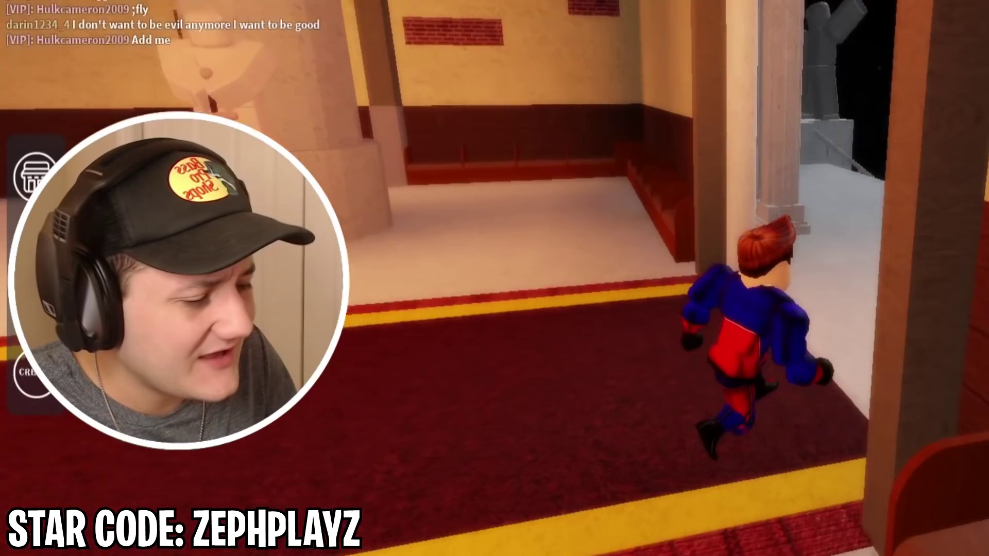
pyautogui.press('w')
pyautogui.press('w')
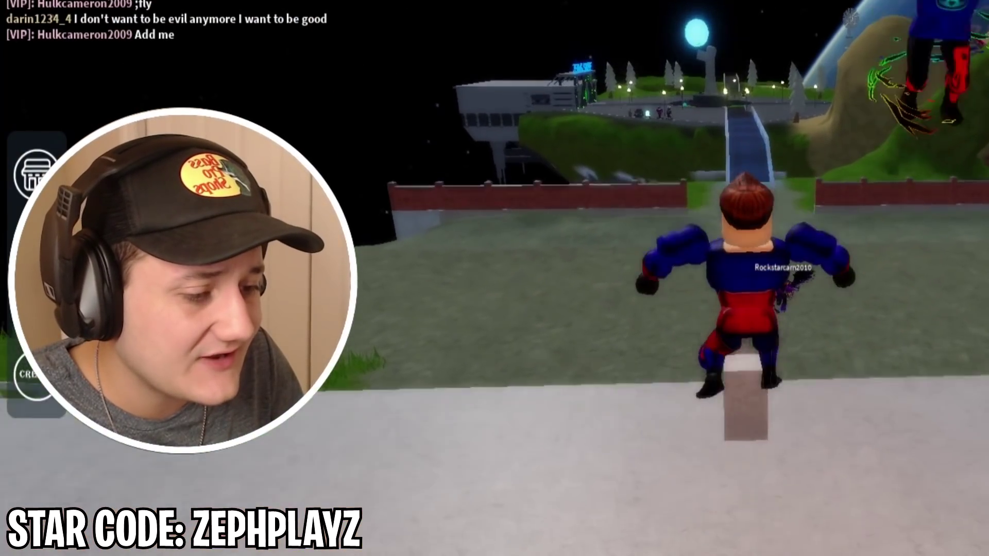
pyautogui.press('w')
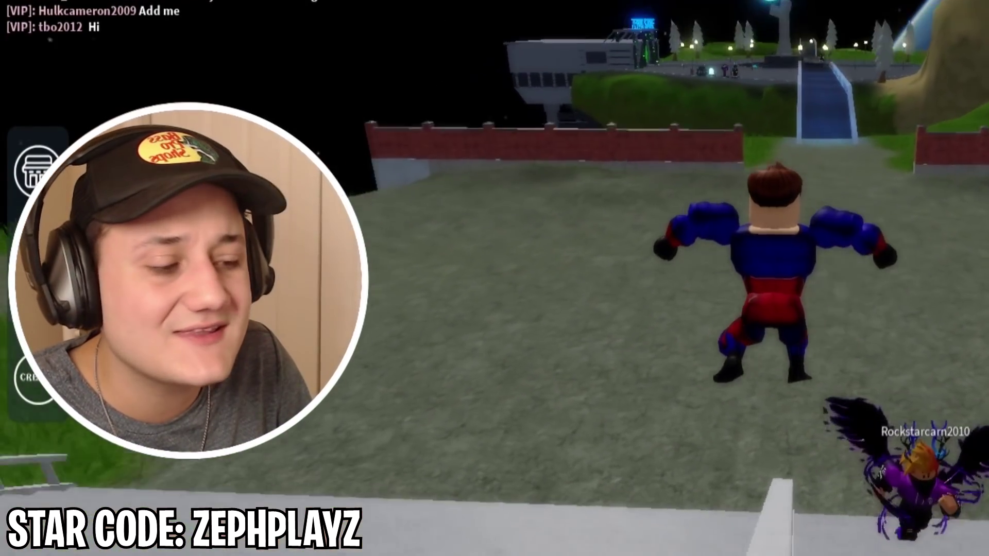
pyautogui.press('w')
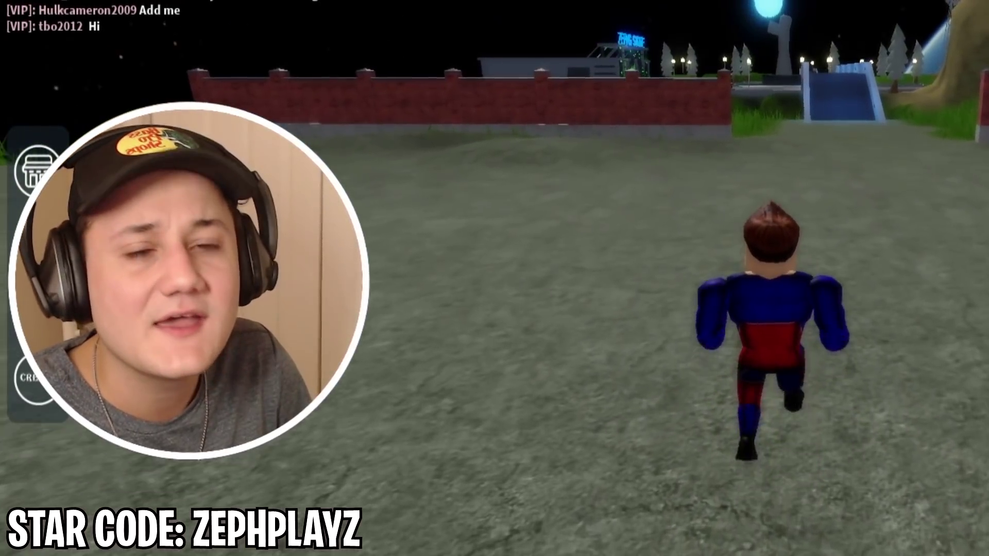
pyautogui.press('w')
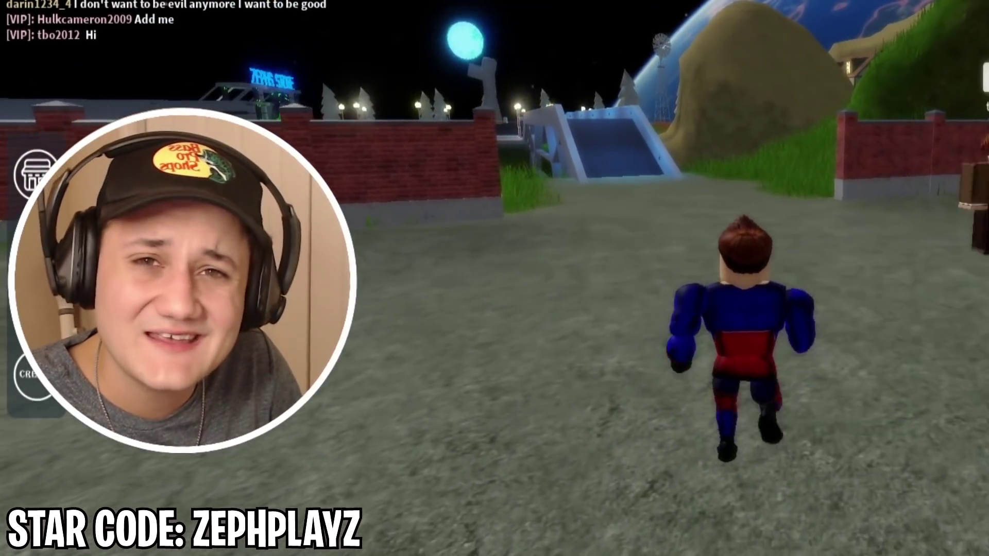